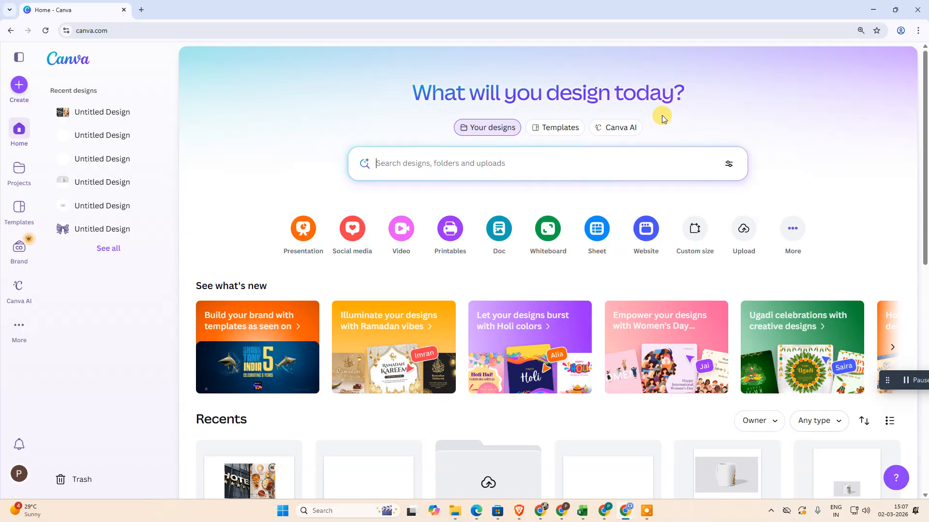
Step: Create a new blank Mobile Video design at 1080 × 1920 px from the video formats
left_click(18, 86)
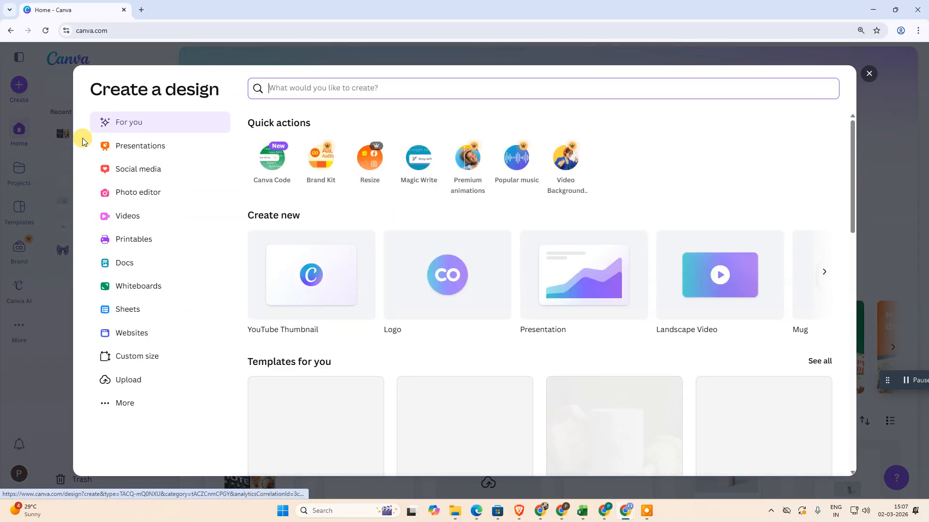
left_click(130, 216)
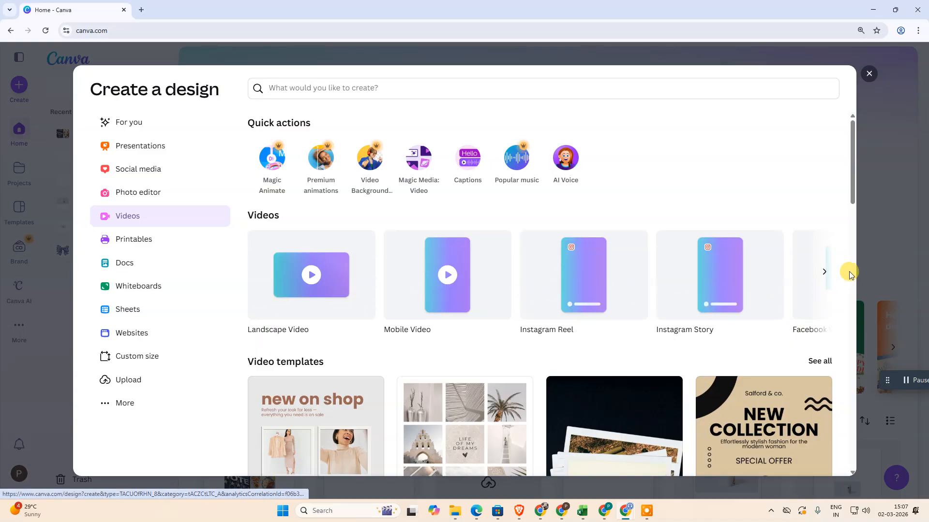
left_click(825, 272)
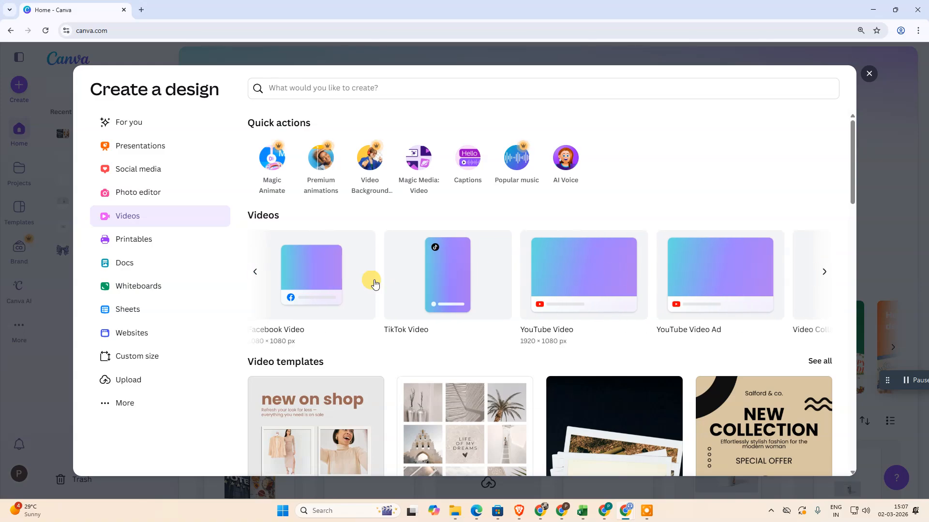
left_click(255, 271)
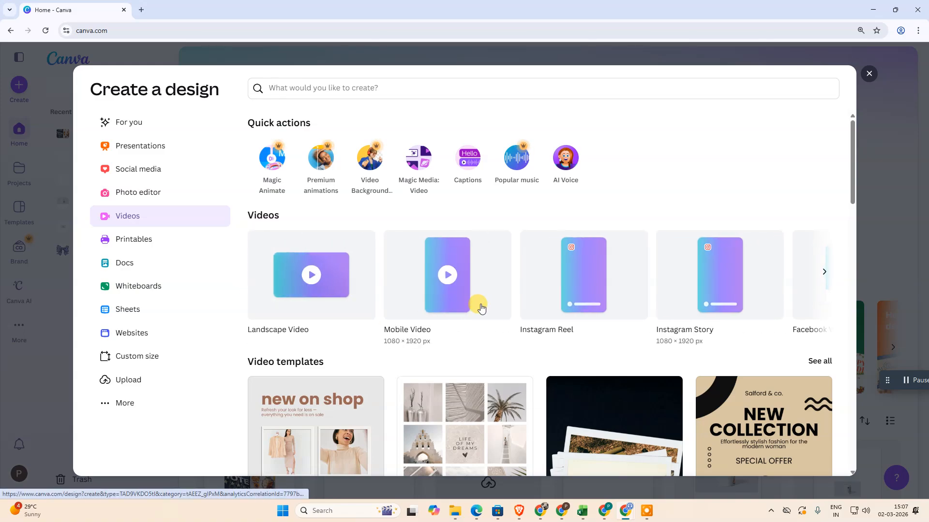
left_click(576, 290)
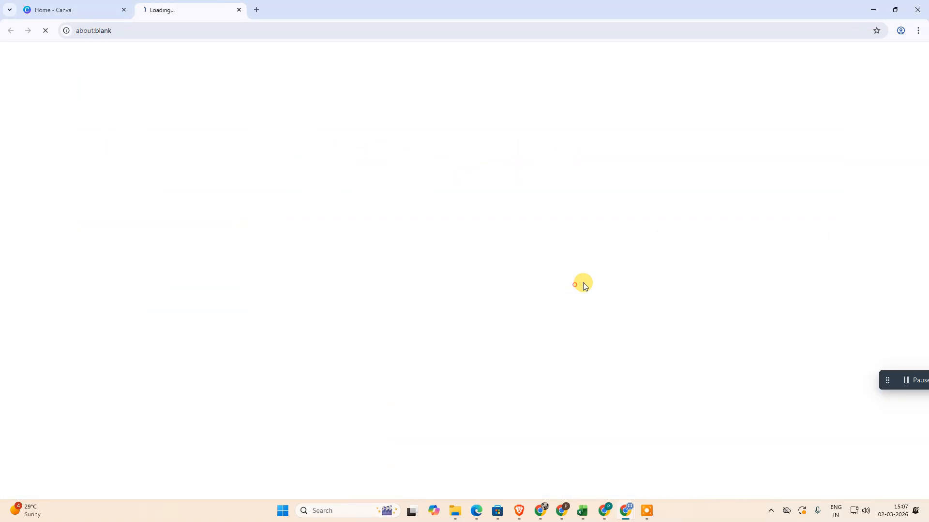
left_click(80, 15)
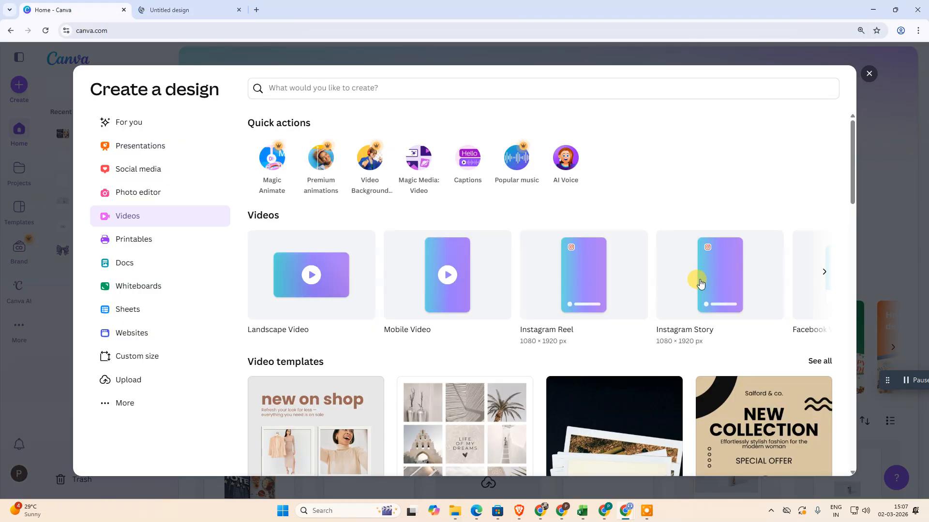
left_click(186, 10)
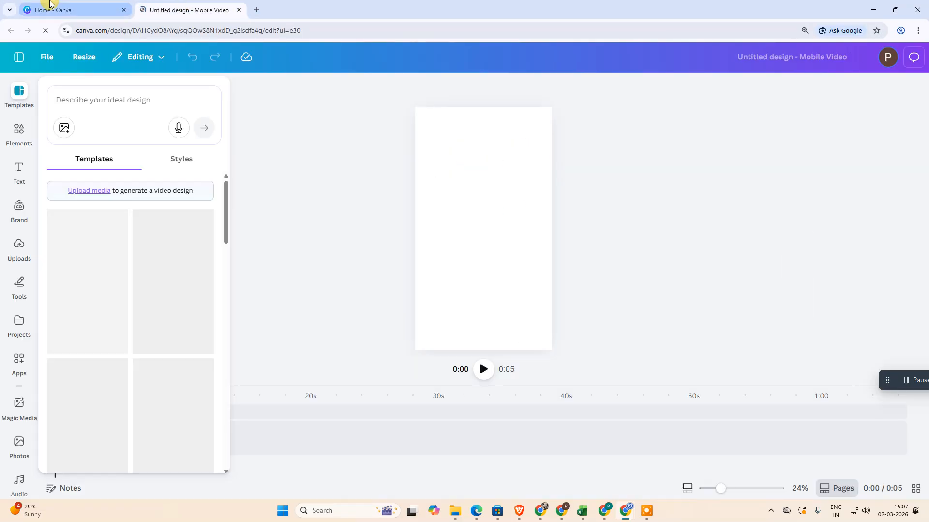
left_click(73, 10)
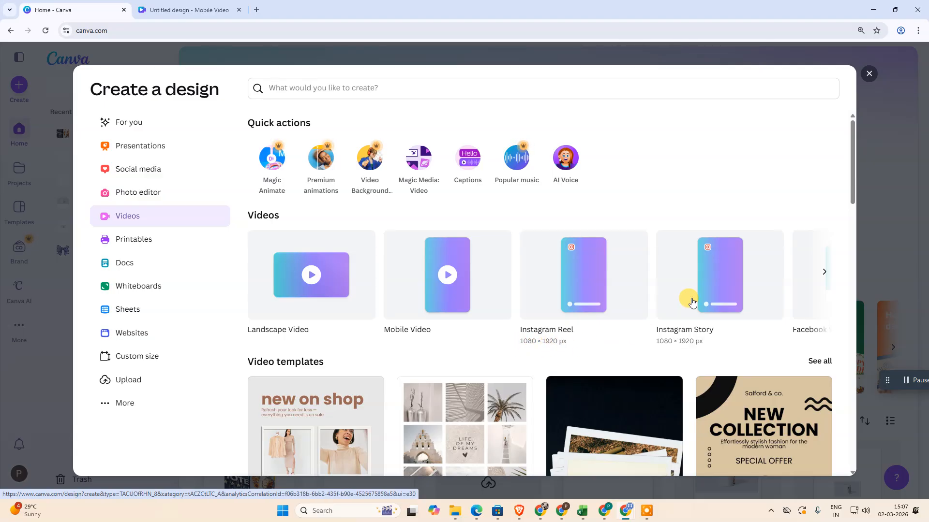
left_click(223, 9)
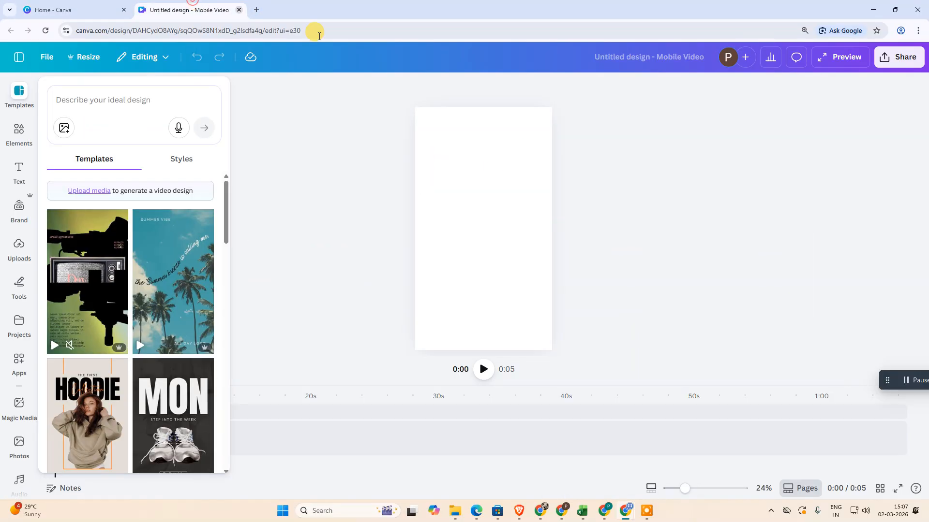
left_click(517, 230)
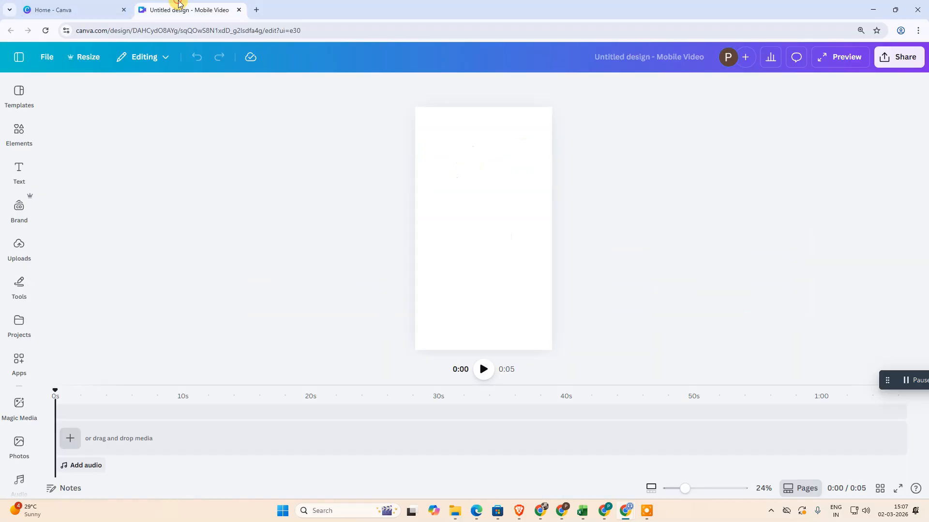
Step: Add the uploaded bear face image to the blank video page
left_click(10, 114)
left_click(10, 133)
left_click(307, 182)
left_click(15, 256)
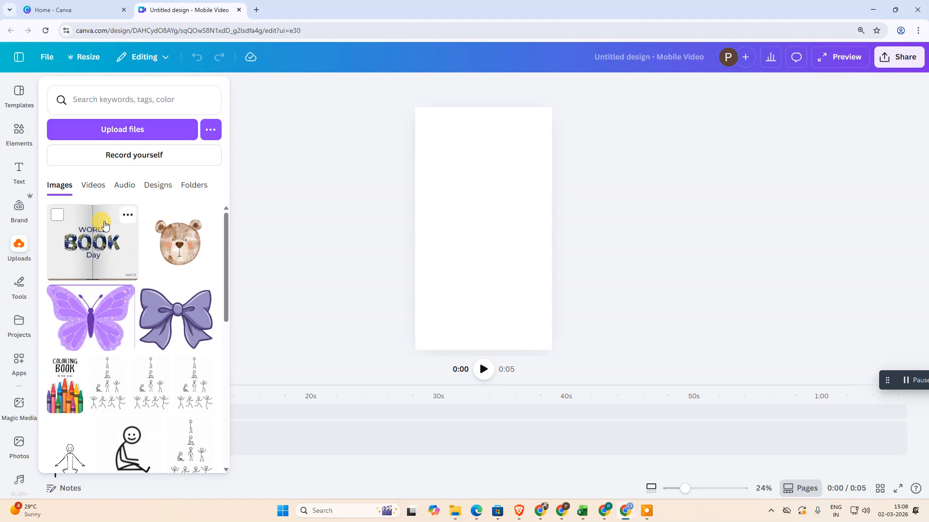
left_click(181, 256)
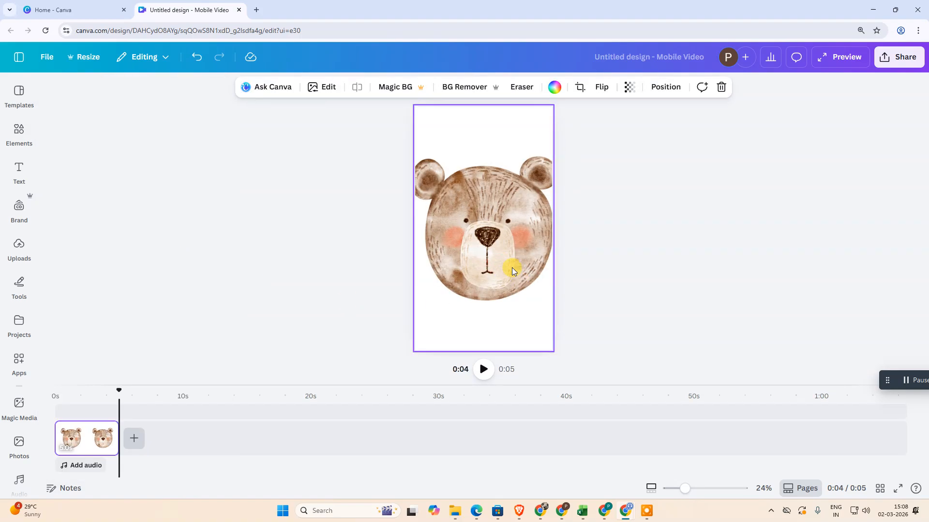
Step: Detach the bear image from the page background
left_click(697, 201)
left_click(479, 210)
right_click(479, 211)
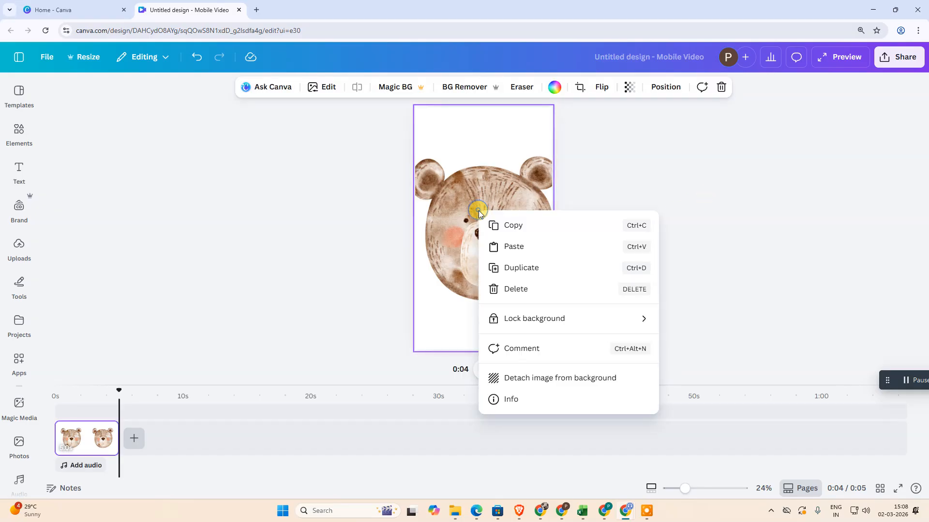
left_click(540, 380)
Step: Crop the empty margins around the bear face and place the image in the upper half of the page
left_click_drag(484, 289, 483, 272)
left_click_drag(429, 221, 447, 221)
left_click_drag(538, 221, 527, 222)
left_click_drag(492, 172, 485, 185)
mouse_move(490, 239)
left_mouse_down()
mouse_move(486, 201)
mouse_move(483, 228)
left_mouse_up()
left_click(528, 88)
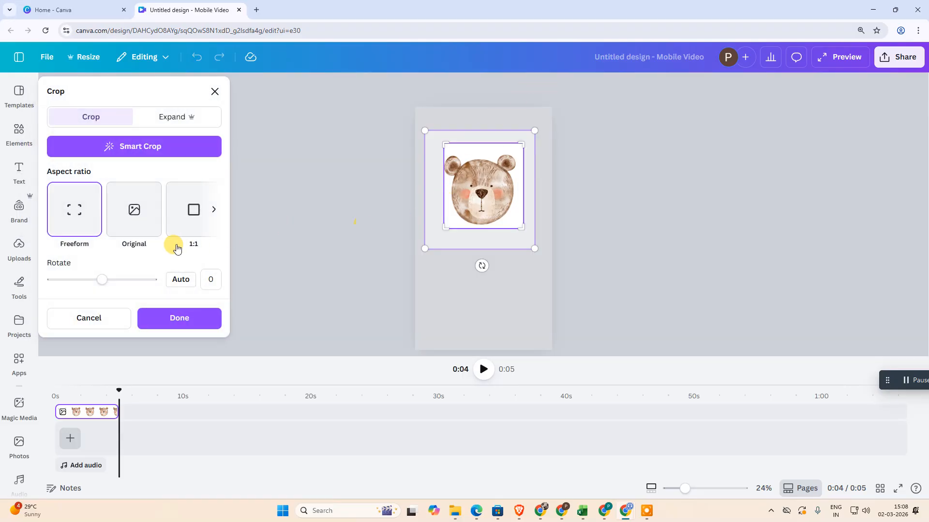
left_click(214, 92)
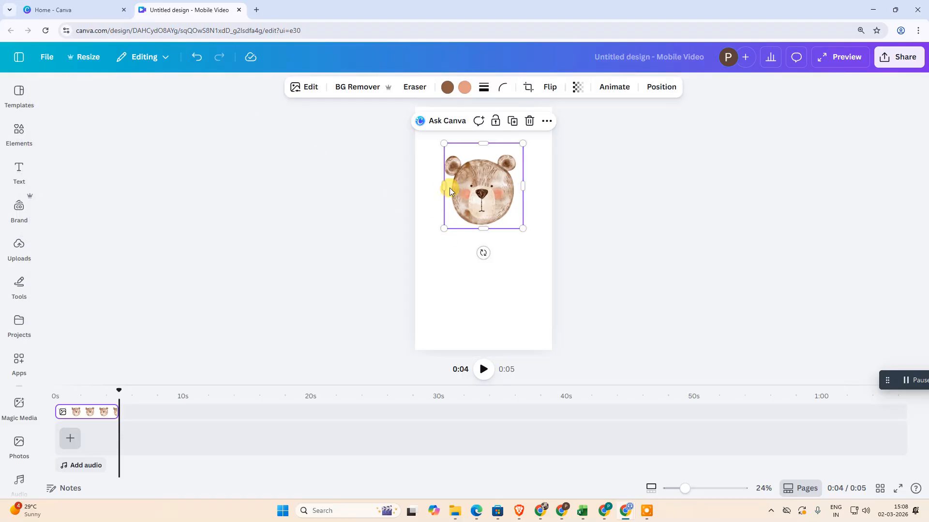
Step: Widen the bear image's crop slightly, enlarge the image and recentre it in the upper half of the page
mouse_move(445, 186)
left_mouse_down()
mouse_move(457, 186)
mouse_move(440, 186)
left_mouse_up()
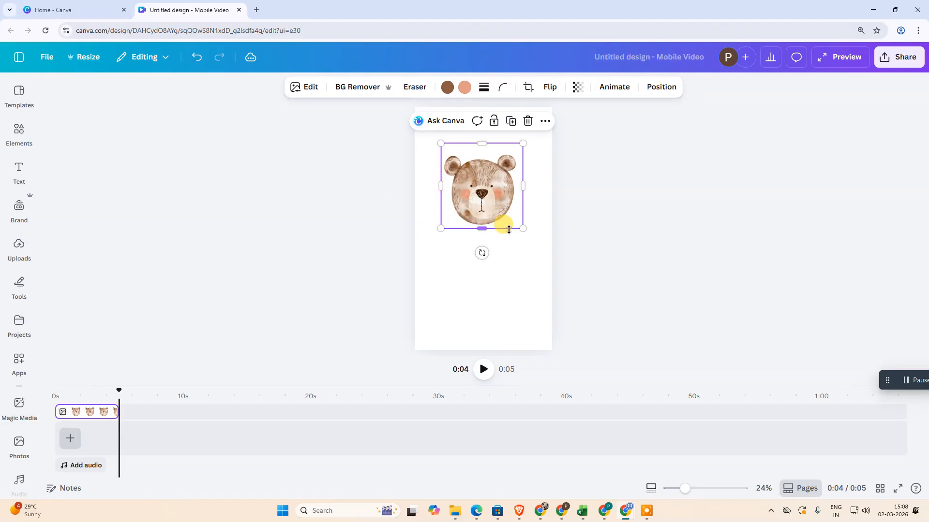
left_click_drag(519, 231, 520, 253)
left_click_drag(498, 183, 493, 172)
Step: Search the graphics elements for "birthday wishes"
left_click(16, 140)
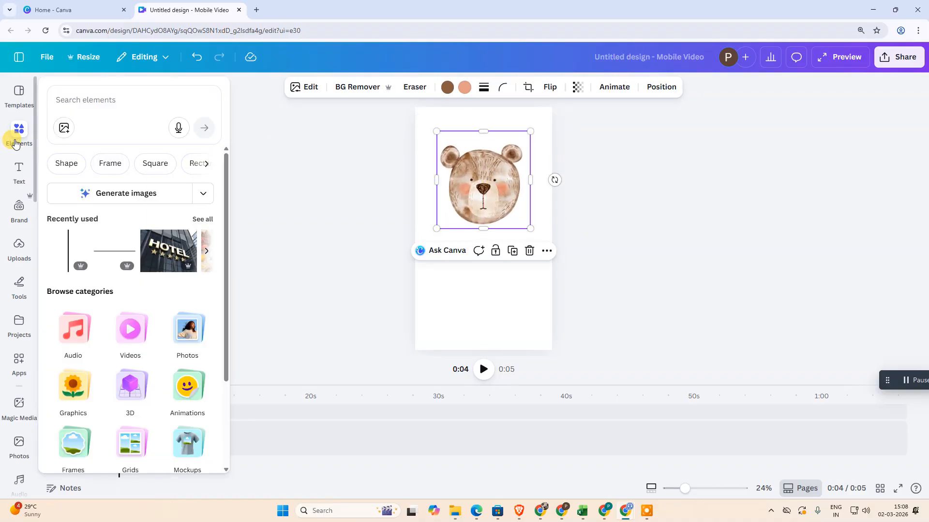
left_click(111, 95)
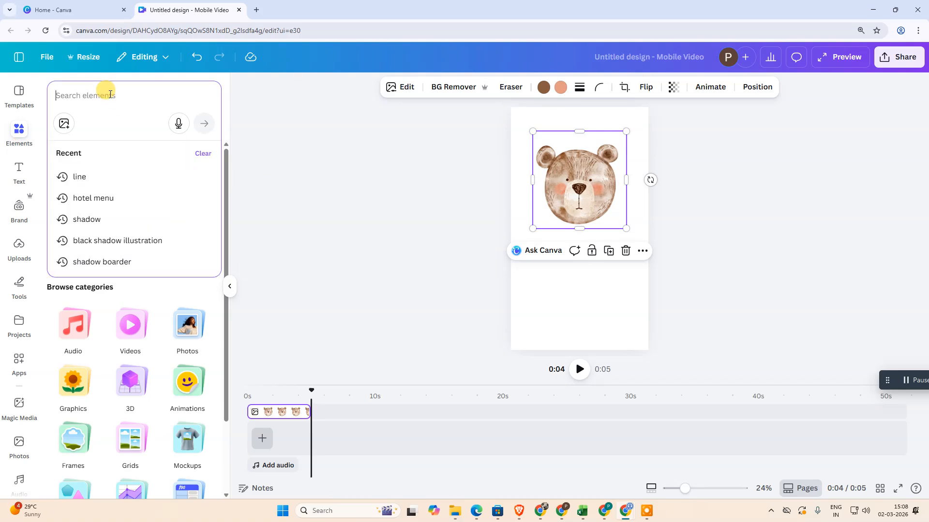
type("bl")
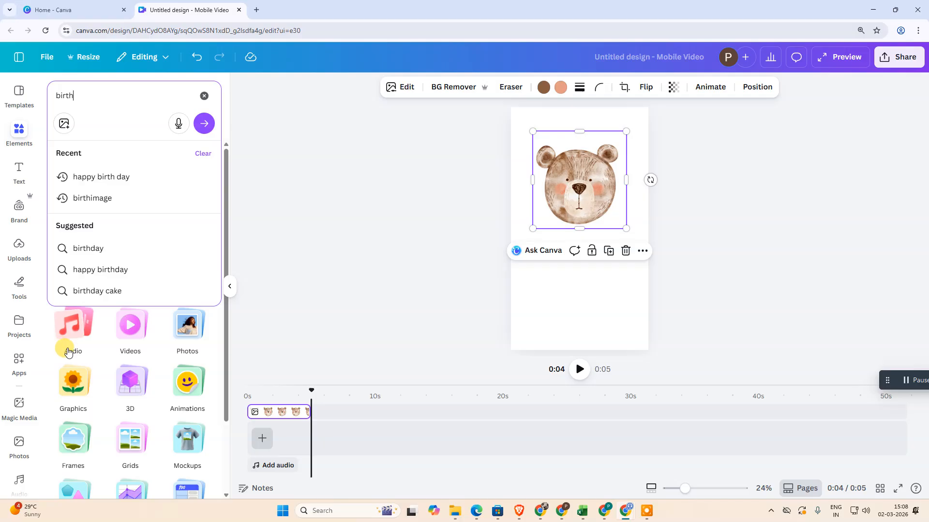
left_click(333, 261)
left_click(8, 139)
scroll(145, 314, "down", 3)
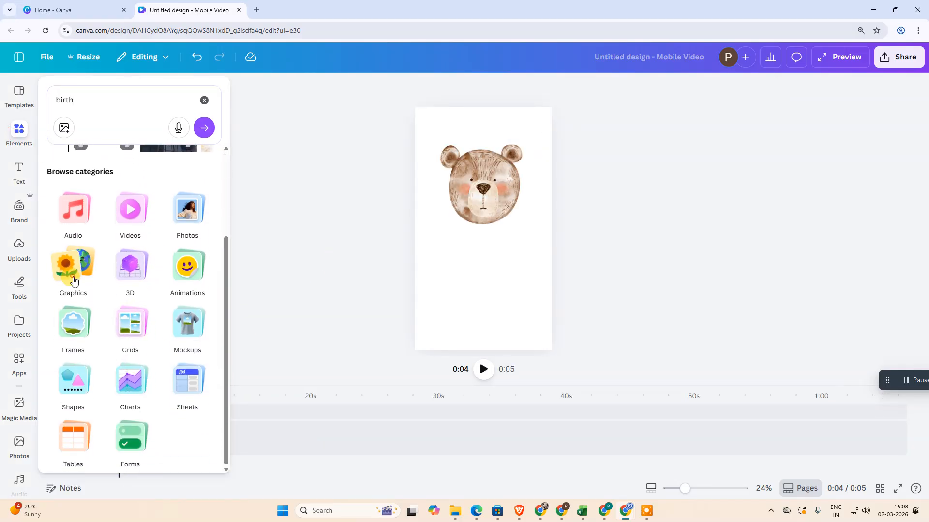
left_click(75, 272)
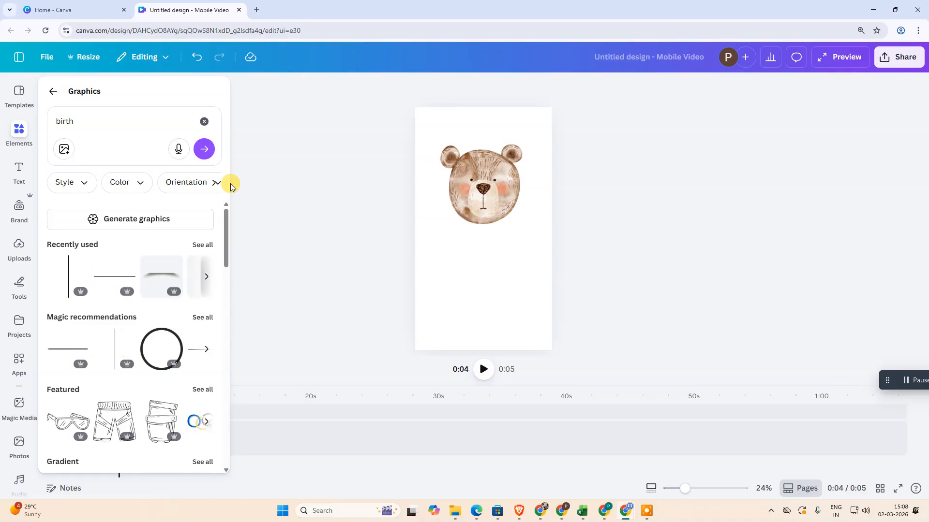
left_click(117, 121)
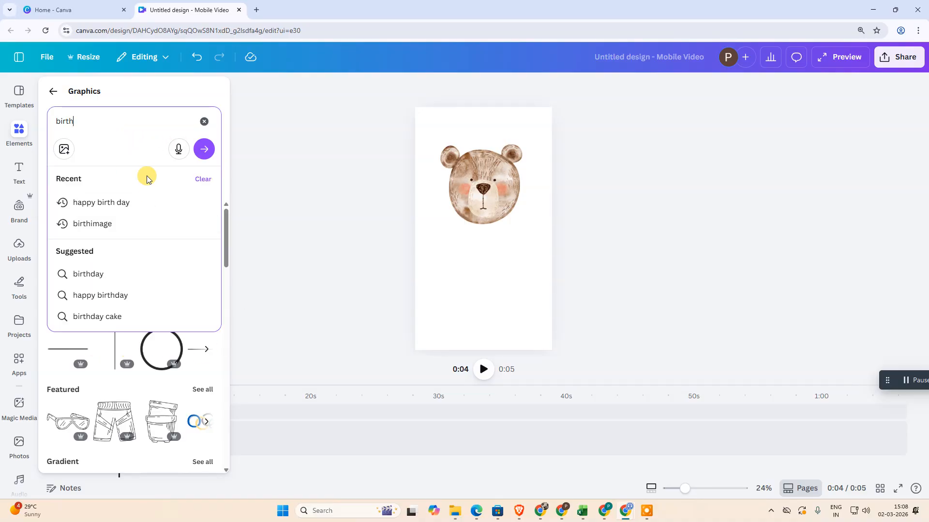
type("day wish")
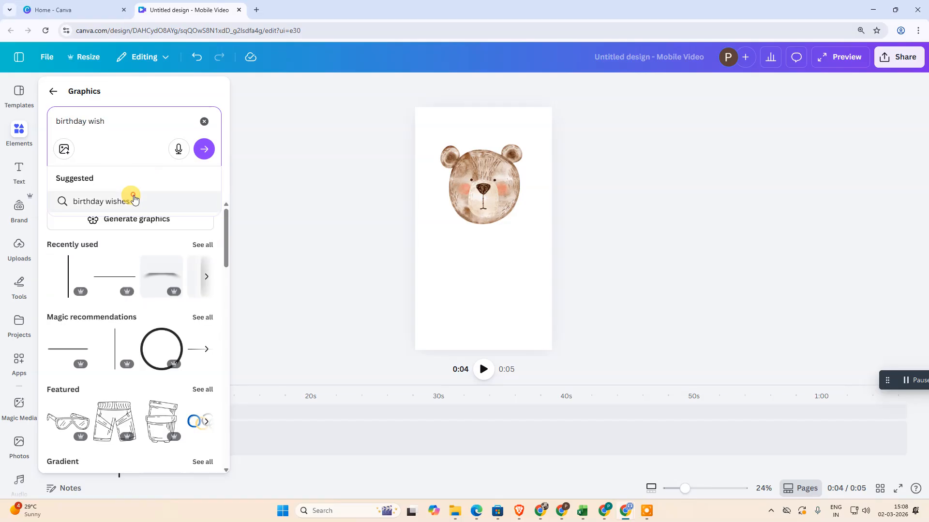
left_click(134, 200)
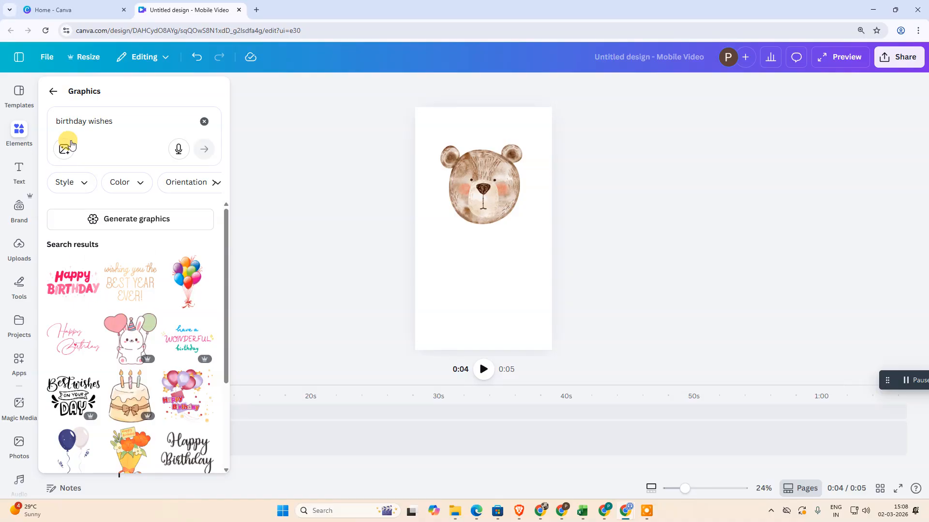
Step: Add the golden "Best Wishes!" graphic and position it centred below the bear face
scroll(140, 338, "down", 10)
scroll(143, 343, "up", 4)
scroll(142, 343, "down", 2)
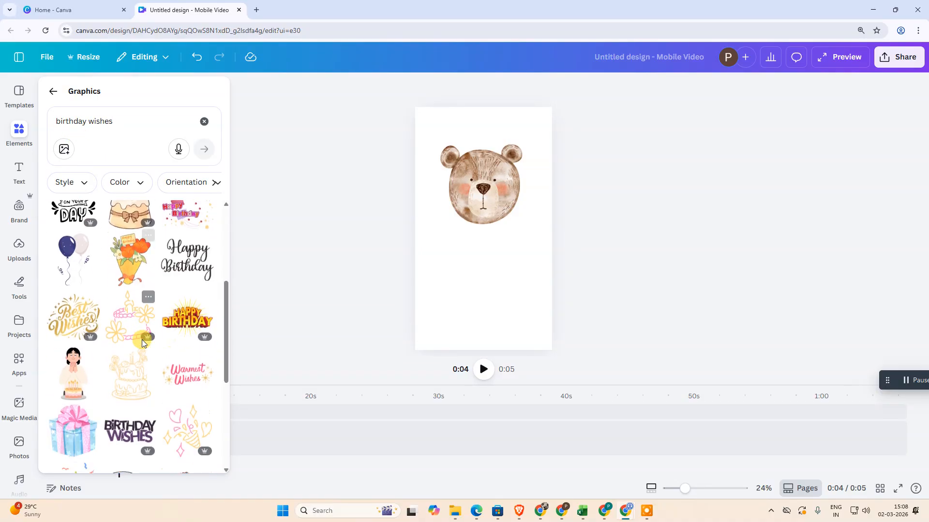
left_click(75, 324)
left_click_drag(527, 193, 528, 245)
left_click_drag(480, 284, 489, 284)
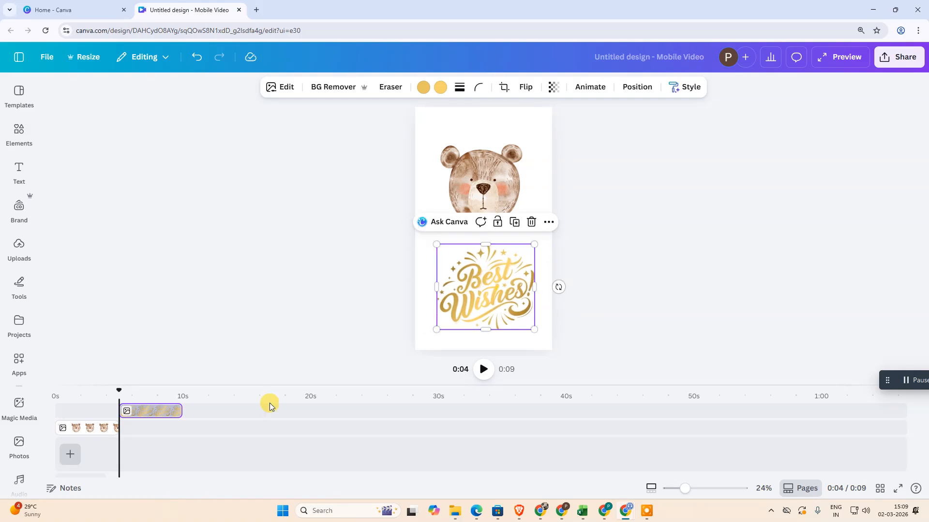
Step: Move the "Best Wishes!" clip to the start of the timeline so it runs alongside the bear clip
left_click(68, 431)
left_click_drag(160, 410, 98, 405)
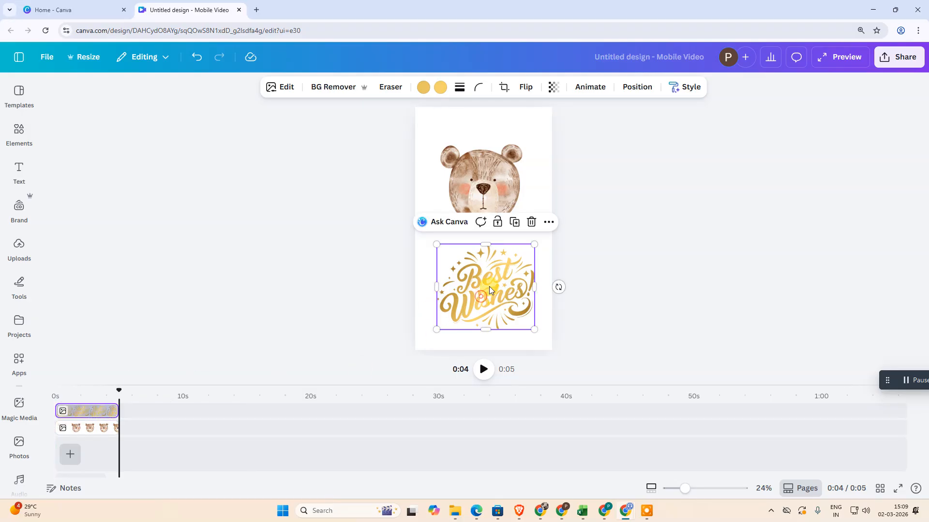
left_click(194, 347)
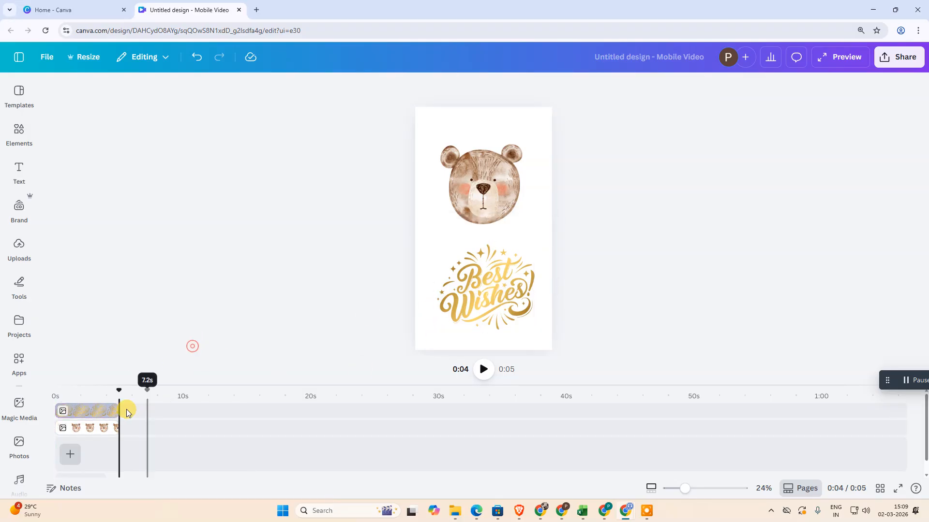
Step: Shift the bear image slightly upward so it lines up centred above the "Best Wishes!" graphic
left_click(72, 434)
left_click(98, 410)
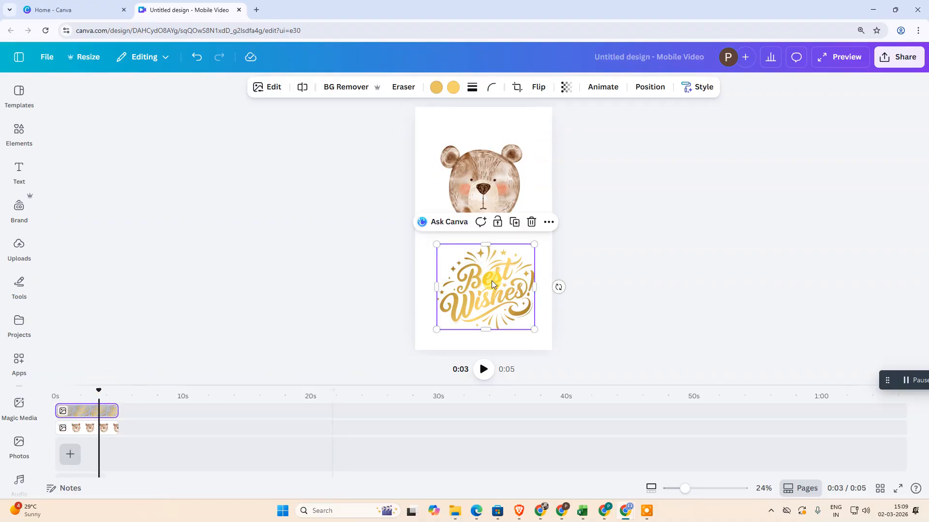
left_click(498, 201)
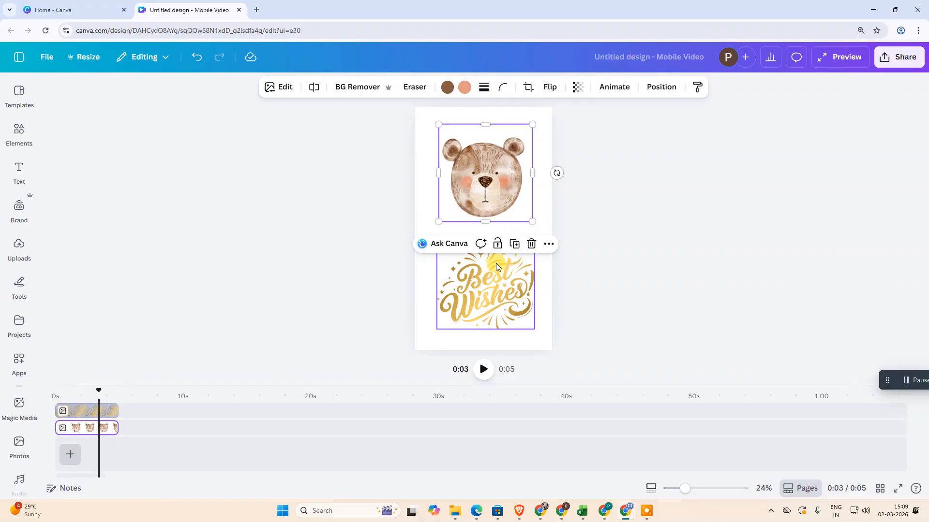
left_click(483, 285)
left_click(336, 279)
left_click(500, 203)
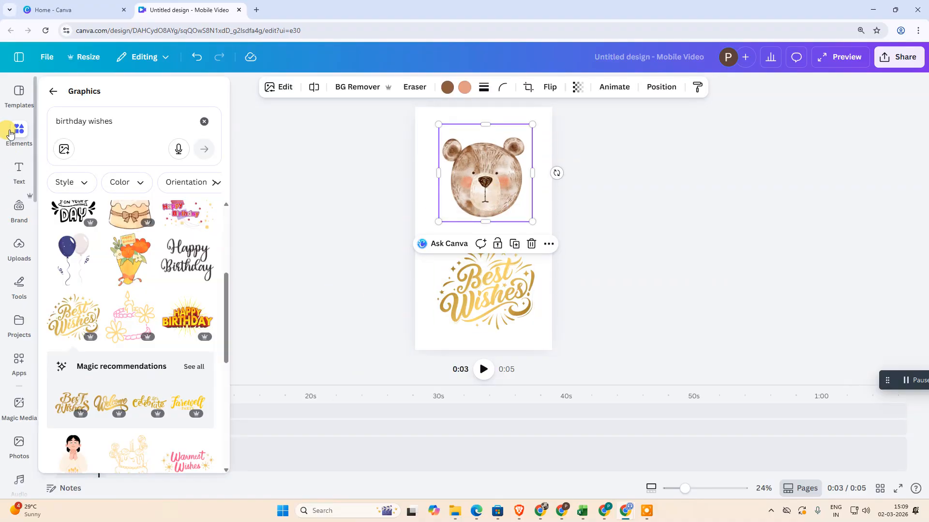
Step: Search the templates for "birthday wishes"
left_click(17, 102)
left_click(121, 94)
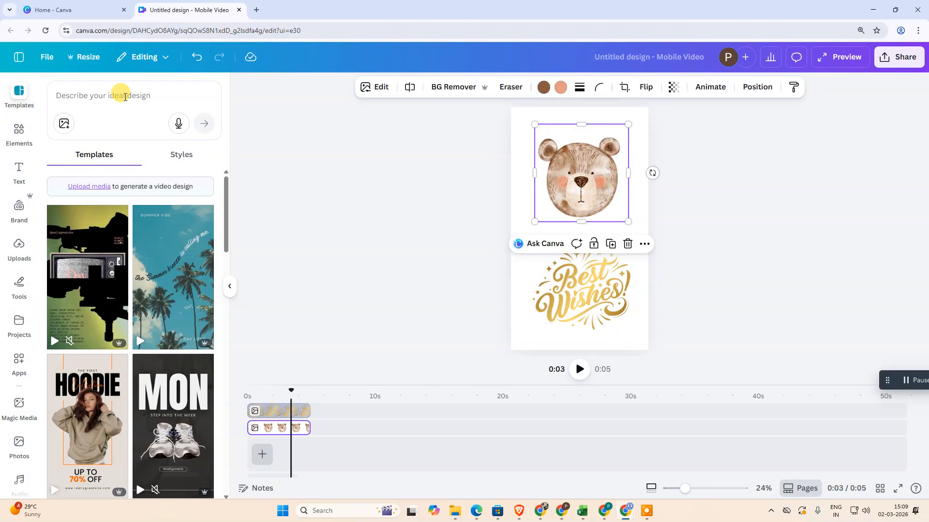
type("bi")
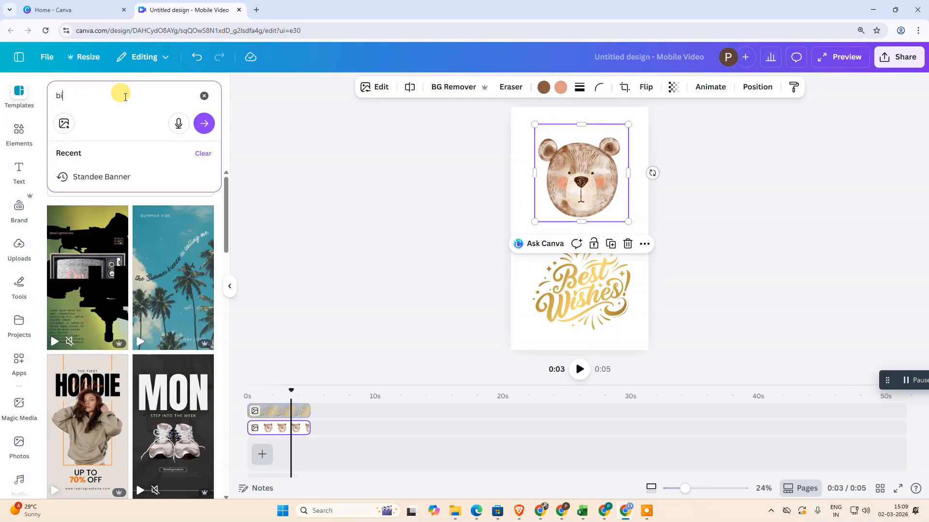
type("rth wish")
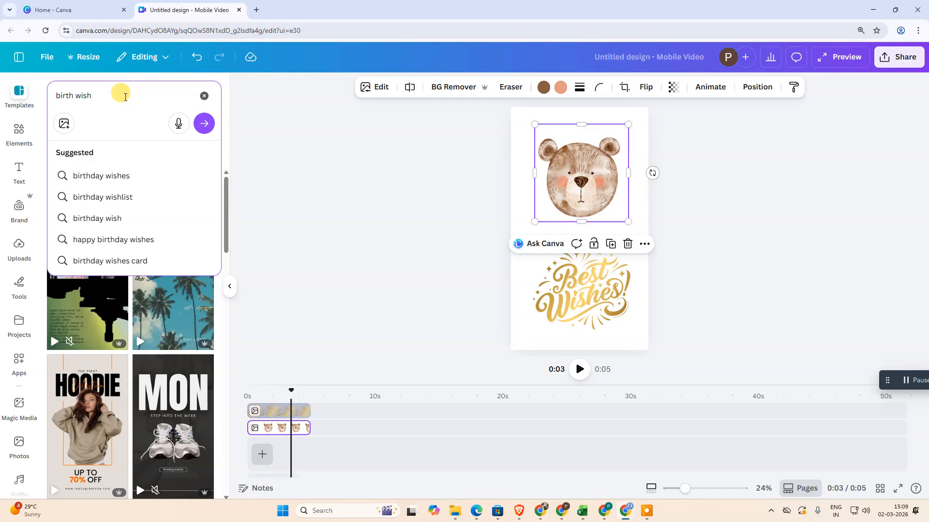
left_click(124, 175)
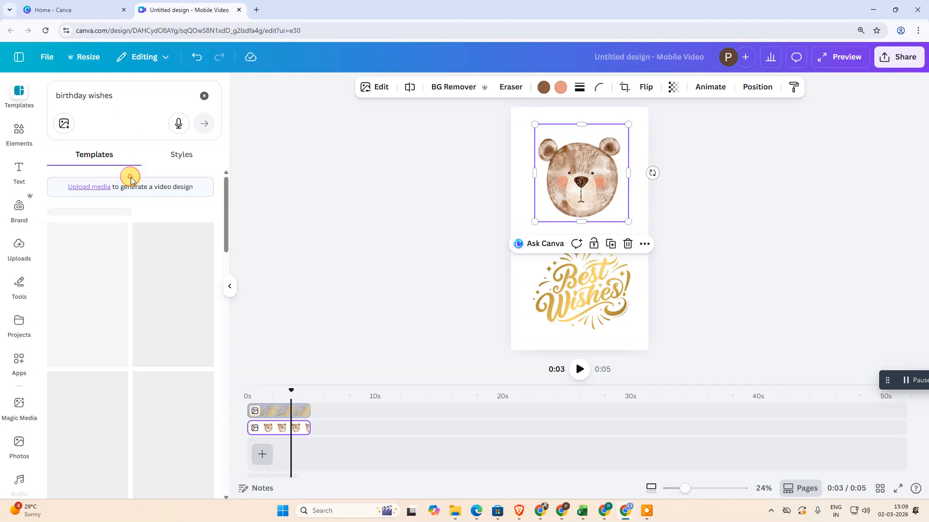
Step: Apply the "Pink and Orange Happy Birthday Greeting Mobile Video" template from the birthday wishes results
scroll(105, 278, "down", 5)
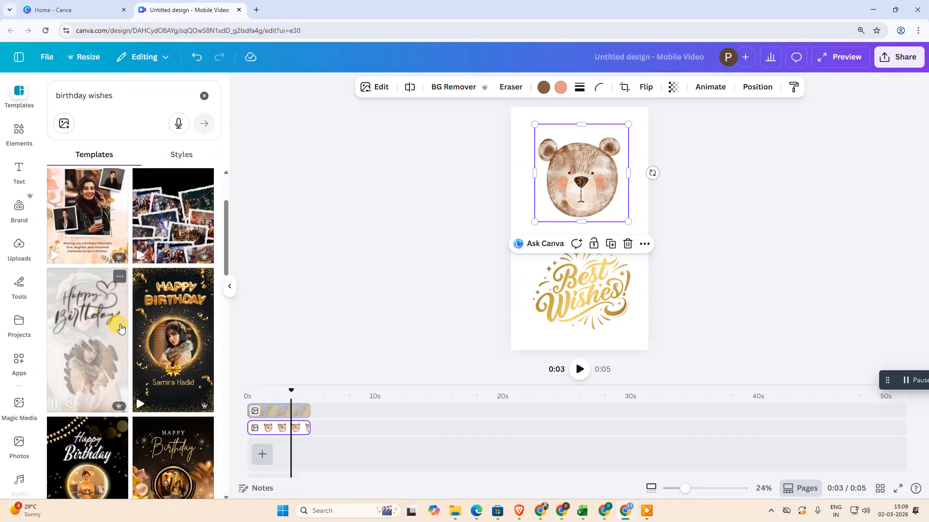
scroll(83, 300, "up", 5)
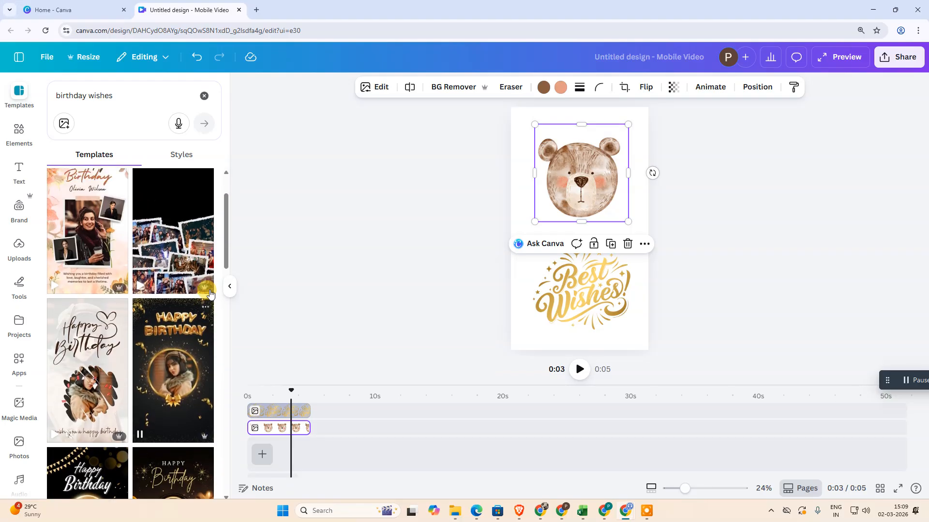
left_click(89, 282)
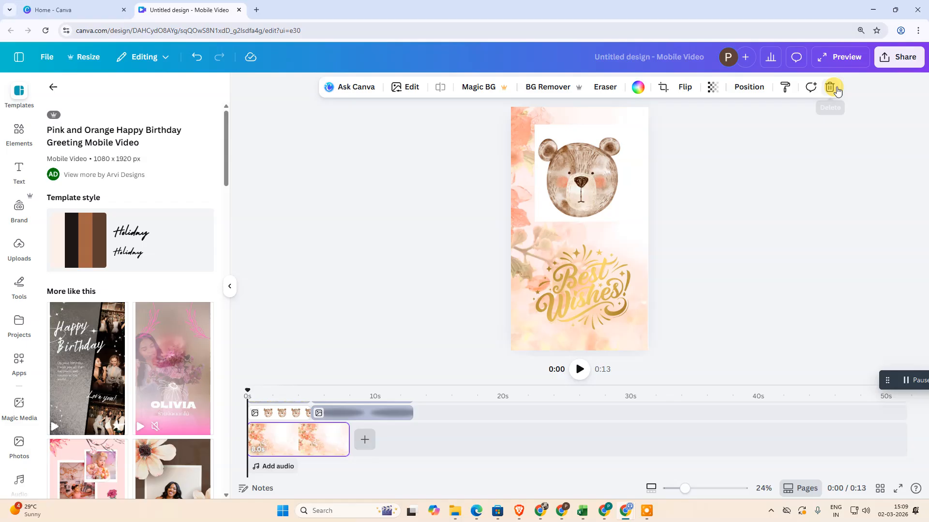
Step: Delete the floral background, the bear image, the "Best Wishes!" graphic and the remaining template elements to empty the page
left_click(838, 91)
left_click(573, 274)
left_click(646, 147)
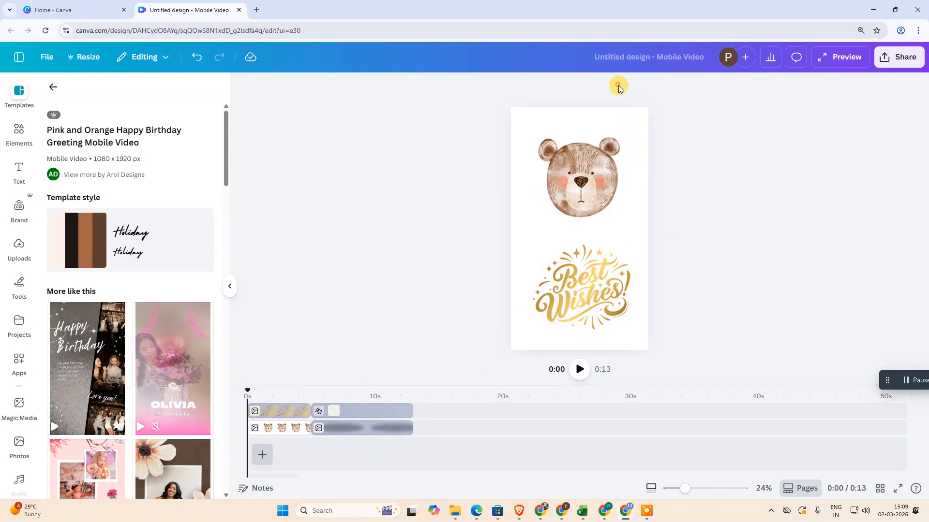
left_click(617, 87)
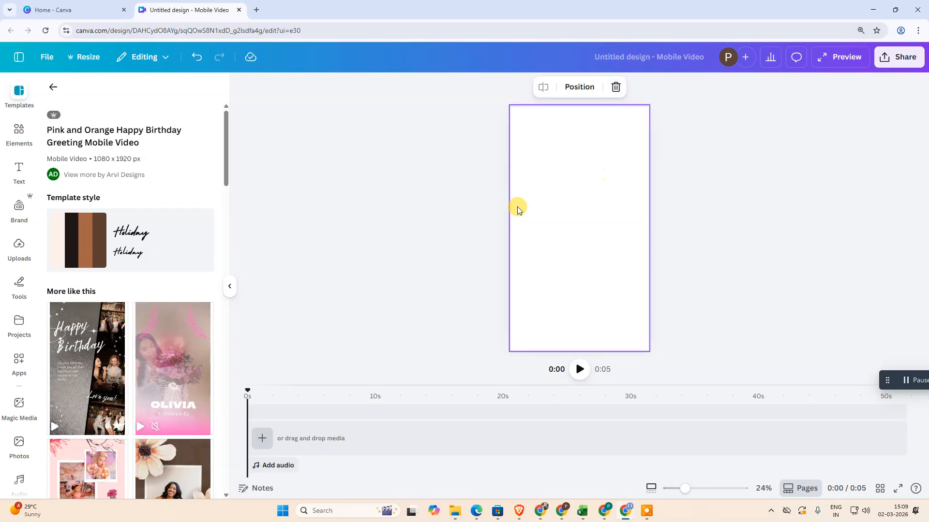
Step: Apply the "Silver and White Aesthetic Happy Birthday Mobile Video" template from the similar designs to the empty page
left_click(95, 367)
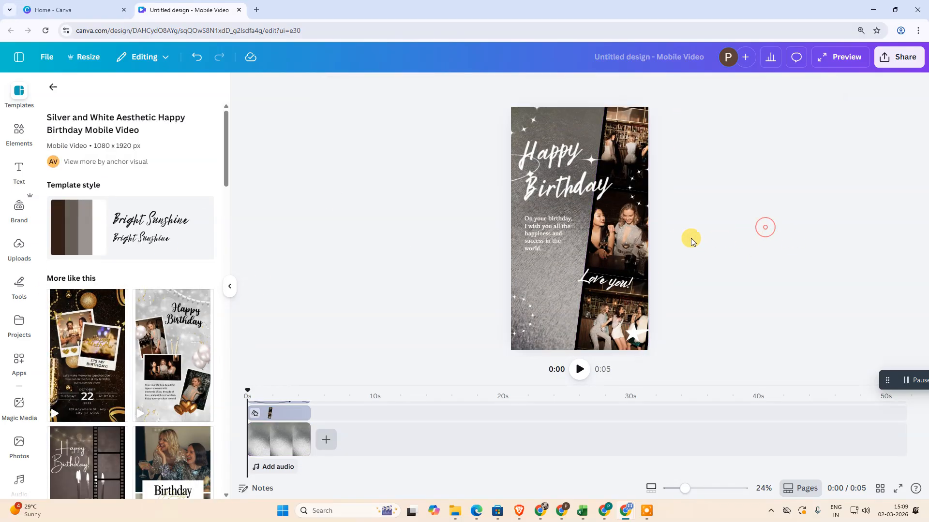
left_click(577, 193)
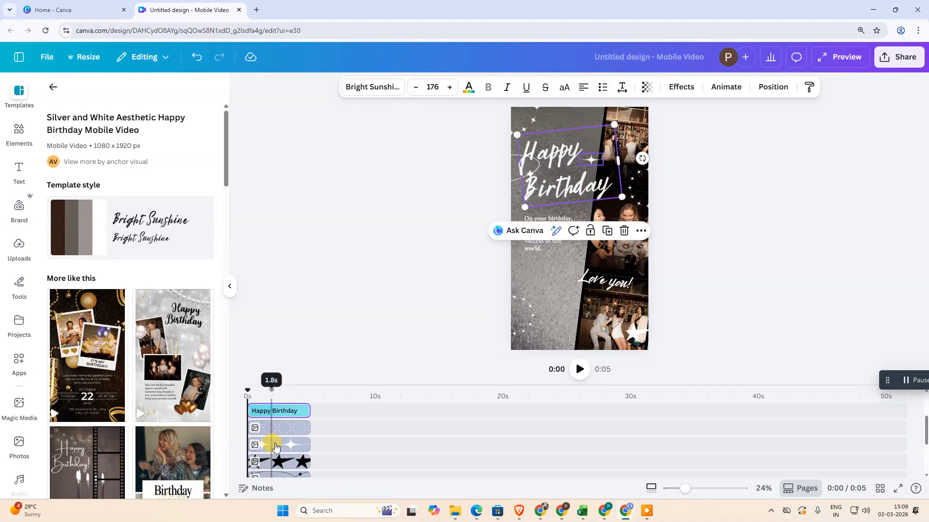
scroll(272, 442, "up", 2)
Step: Nudge the slanted photo strip slightly and remove all three sample photos from its frames
left_click(625, 326)
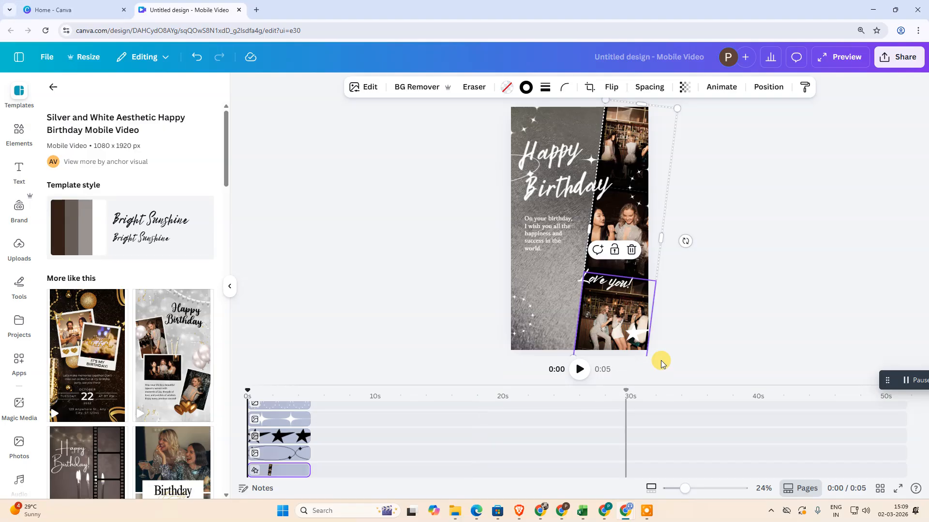
mouse_move(610, 346)
left_mouse_down()
mouse_move(669, 325)
mouse_move(617, 315)
mouse_move(609, 338)
left_mouse_up()
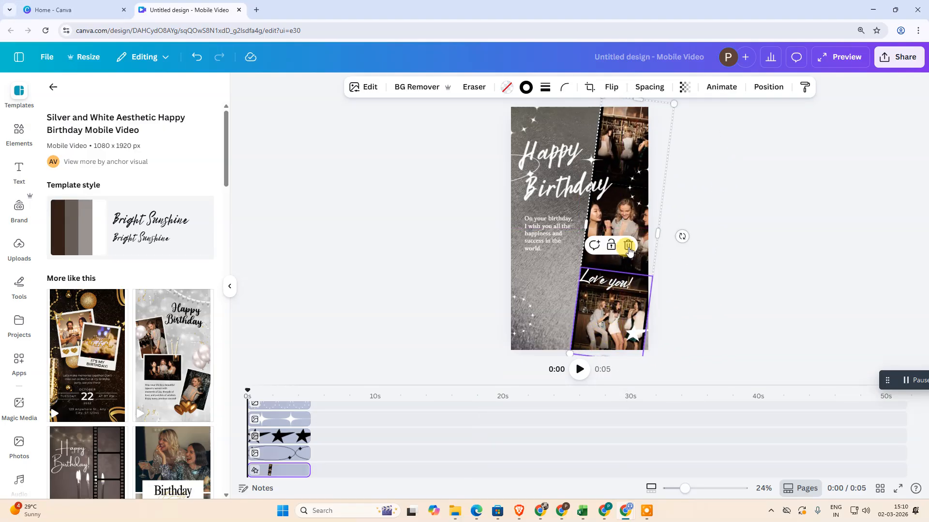
key("Delete")
left_click(621, 215)
key("Delete")
left_click(617, 145)
key("Delete")
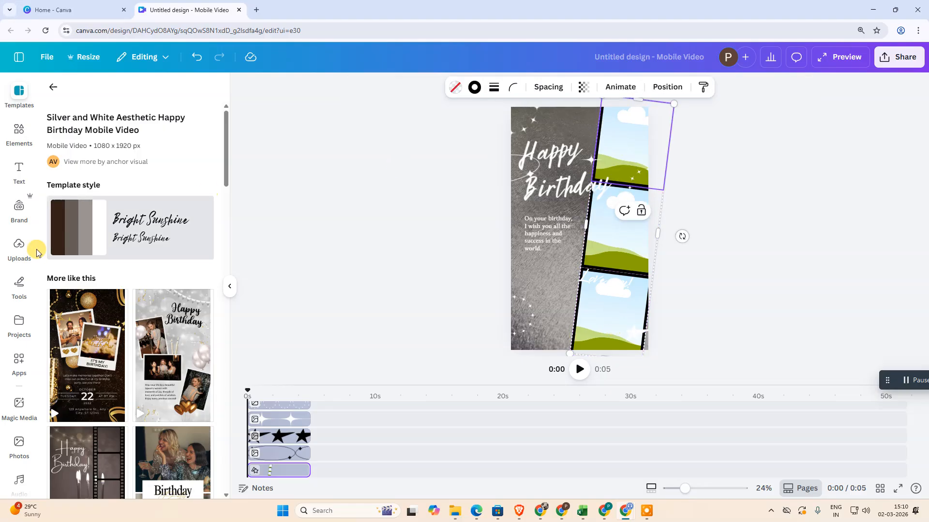
Step: Fill the strip's frames with the uploaded butterfly, World Book Day and bear images from top to bottom, and shrink the strip slightly
left_click(18, 245)
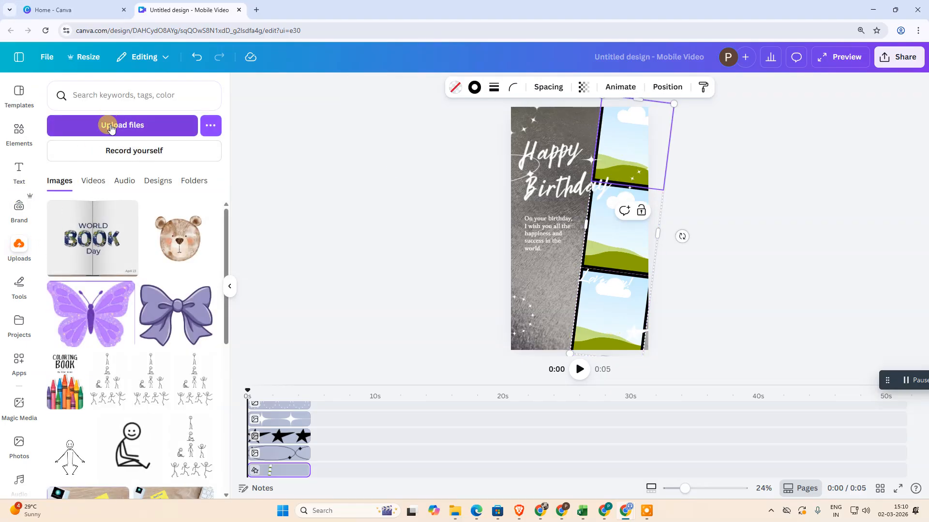
left_click_drag(167, 239, 583, 295)
left_click_drag(126, 265, 600, 235)
left_click_drag(121, 306, 624, 146)
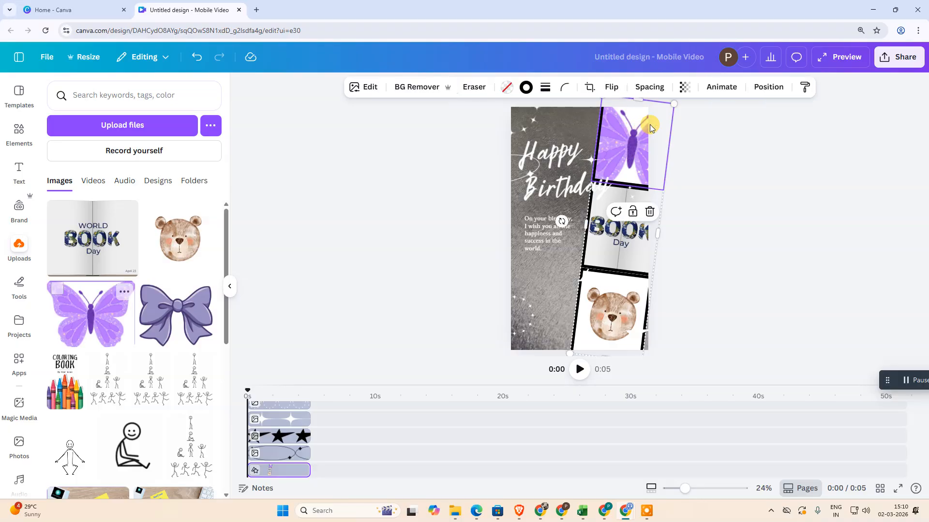
mouse_move(672, 102)
left_mouse_down()
mouse_move(641, 146)
mouse_move(669, 114)
left_mouse_up()
Step: Select the "Happy Birthday" heading and open the "On your birthday" message text for editing
double_click(551, 164)
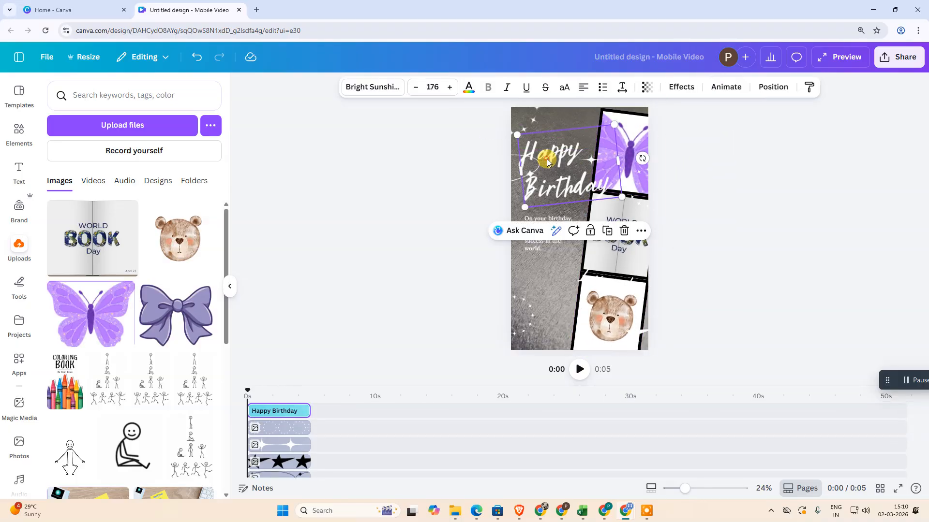
left_click(532, 242)
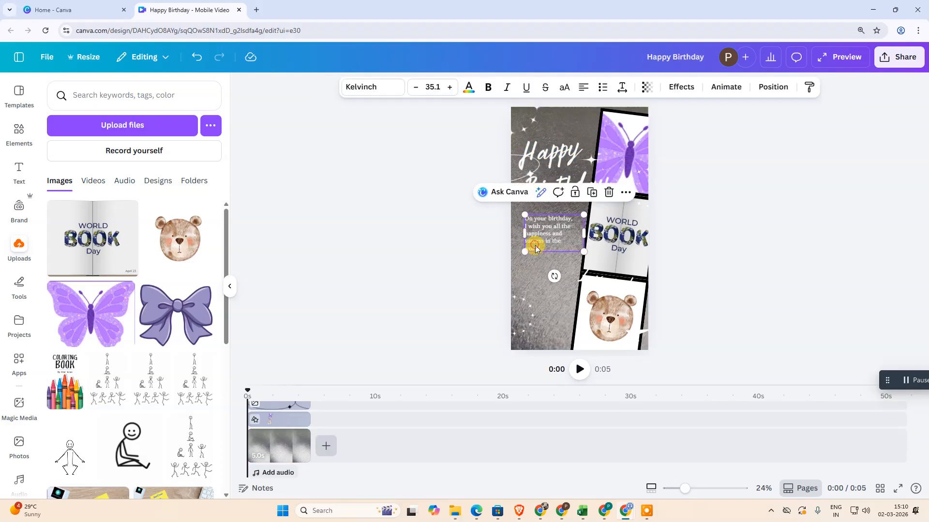
double_click(536, 231)
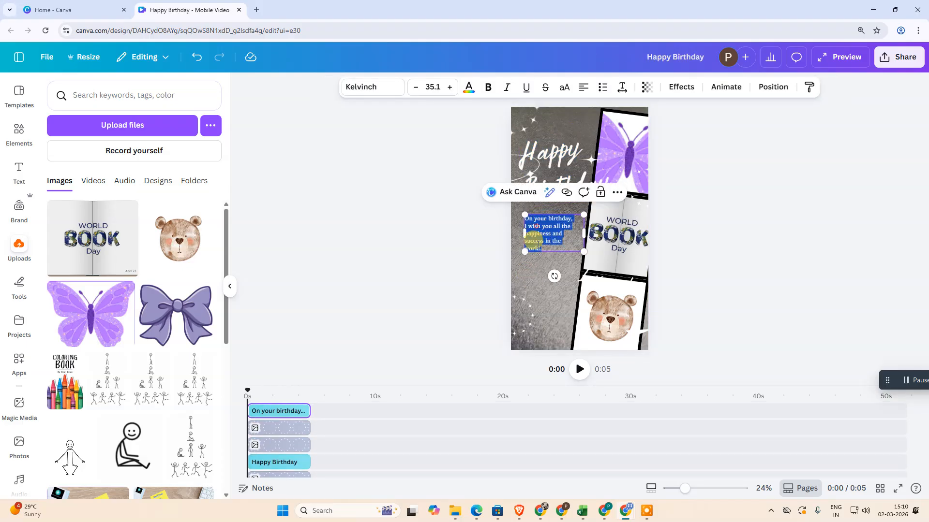
left_click(462, 244)
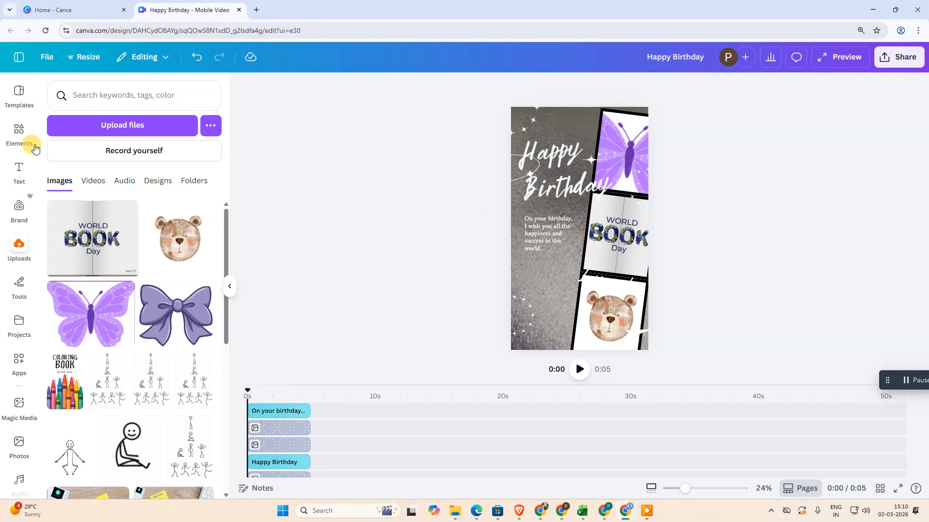
left_click(19, 132)
left_click(19, 170)
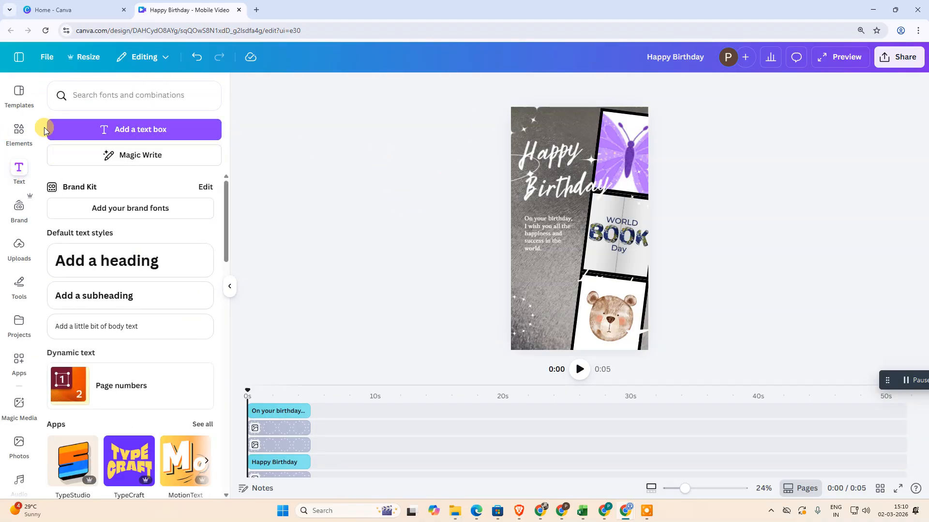
left_click(230, 289)
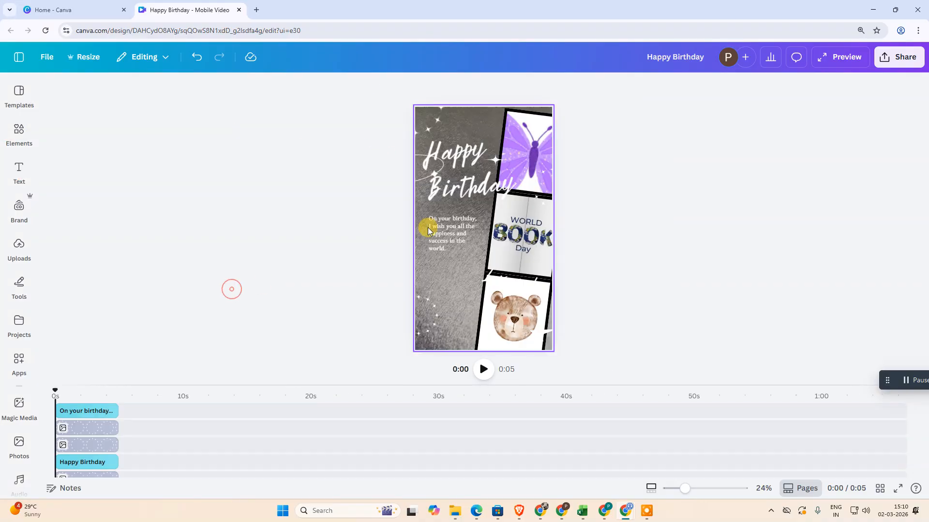
Step: Add the black sparkle-stars graphic from the magic recommendations to the empty area below the birthday message
left_click(11, 133)
left_click(204, 117)
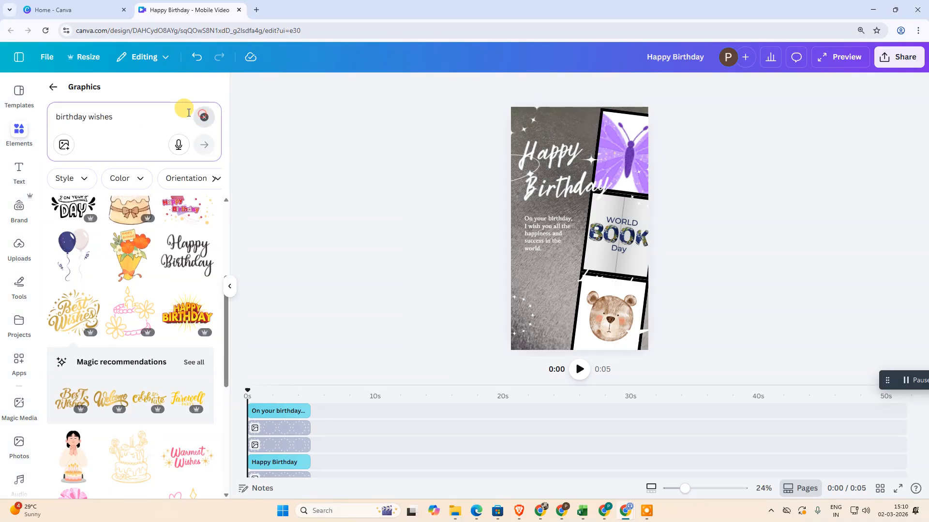
left_click(54, 87)
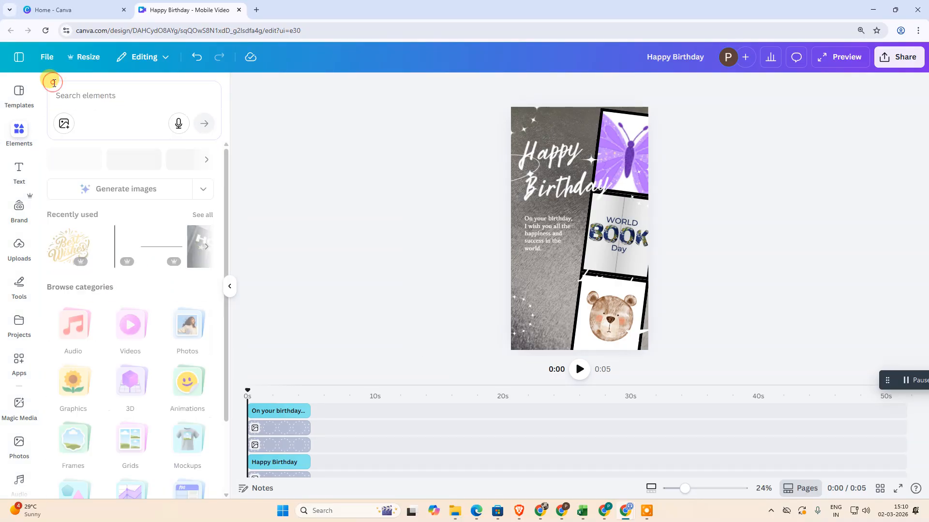
left_click(70, 383)
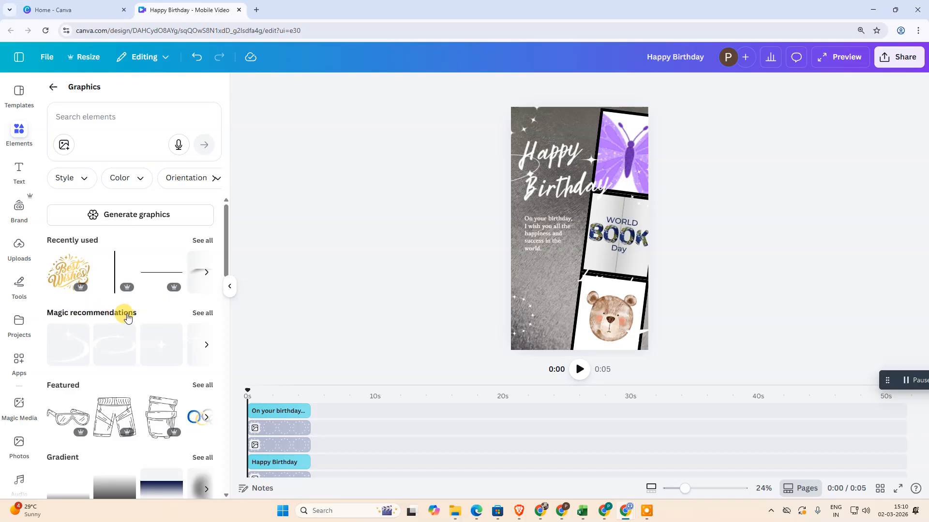
left_click(209, 315)
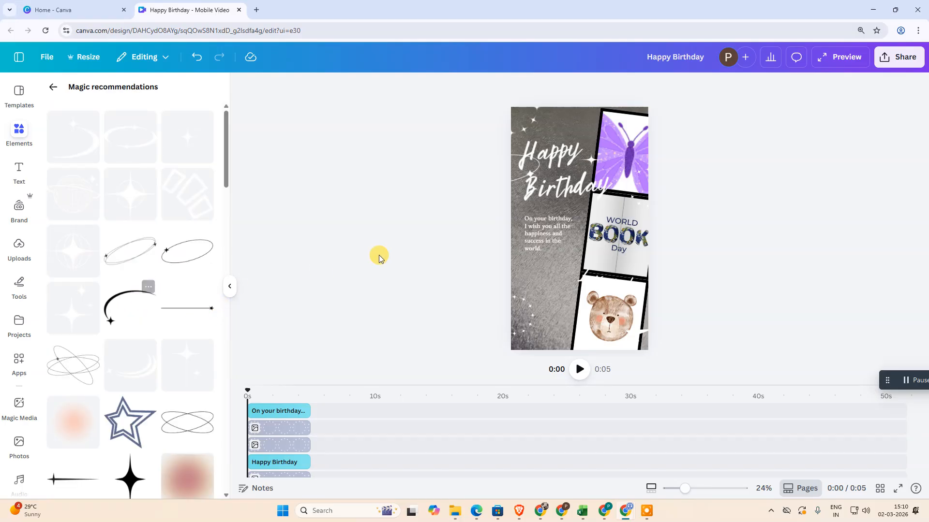
scroll(102, 321, "down", 8)
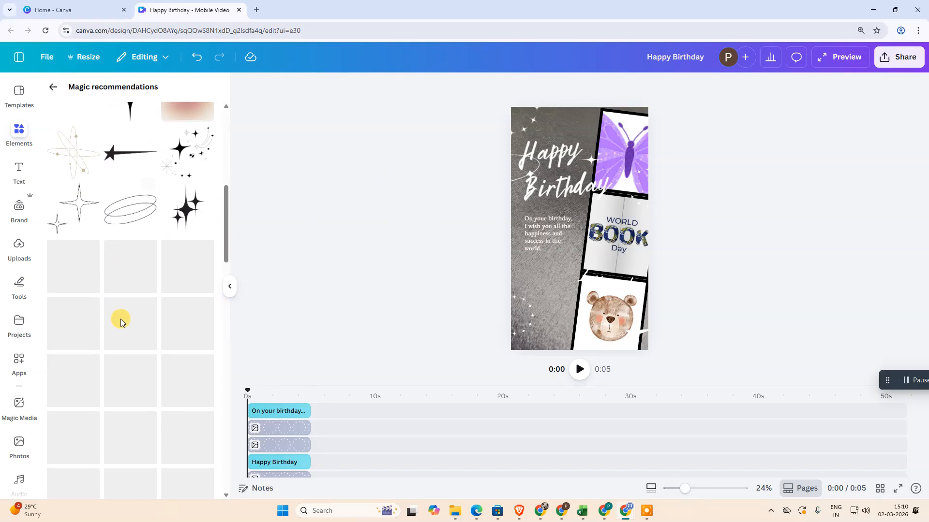
scroll(116, 321, "up", 4)
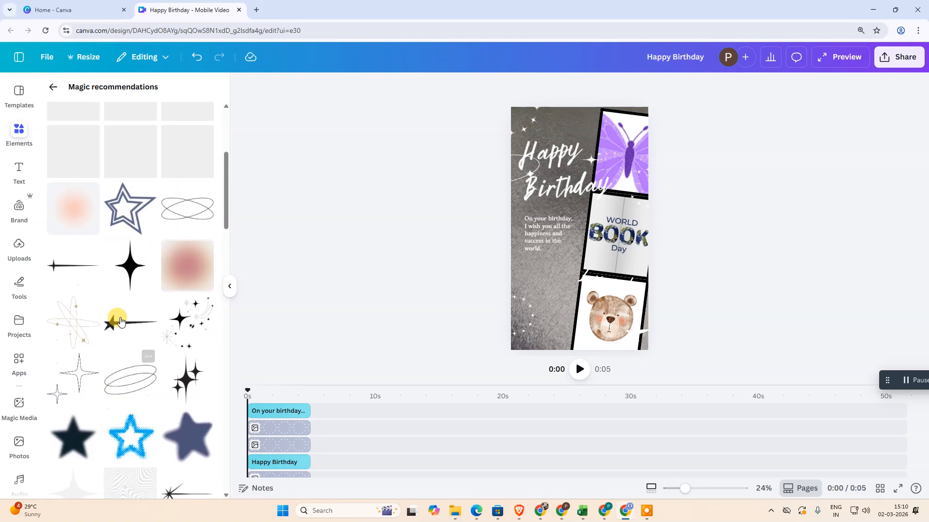
left_click_drag(196, 349, 550, 299)
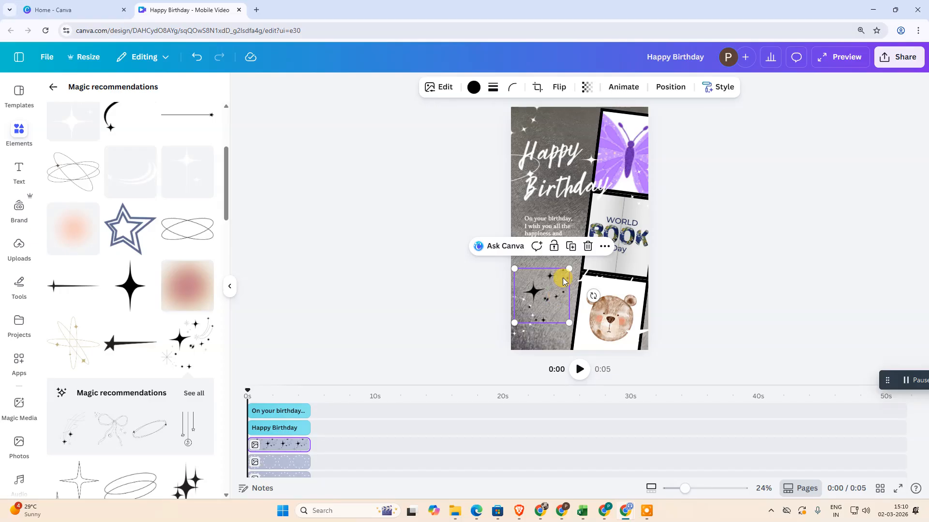
mouse_move(568, 268)
left_mouse_down()
mouse_move(552, 286)
mouse_move(569, 271)
left_mouse_up()
Step: Add the blue outlined star graphic from the recommendations just above the "Happy Birthday" heading
scroll(131, 295, "down", 3)
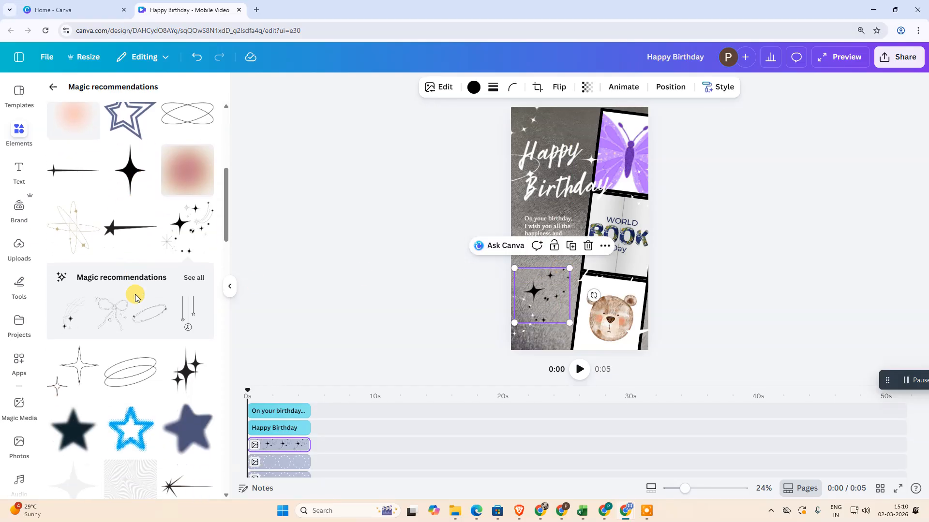
scroll(135, 297, "down", 2)
left_click_drag(227, 193, 227, 231)
left_click_drag(186, 262, 553, 144)
Step: Set up the design's download as an MP4 Video with 720p quality
left_click(921, 49)
left_click(721, 272)
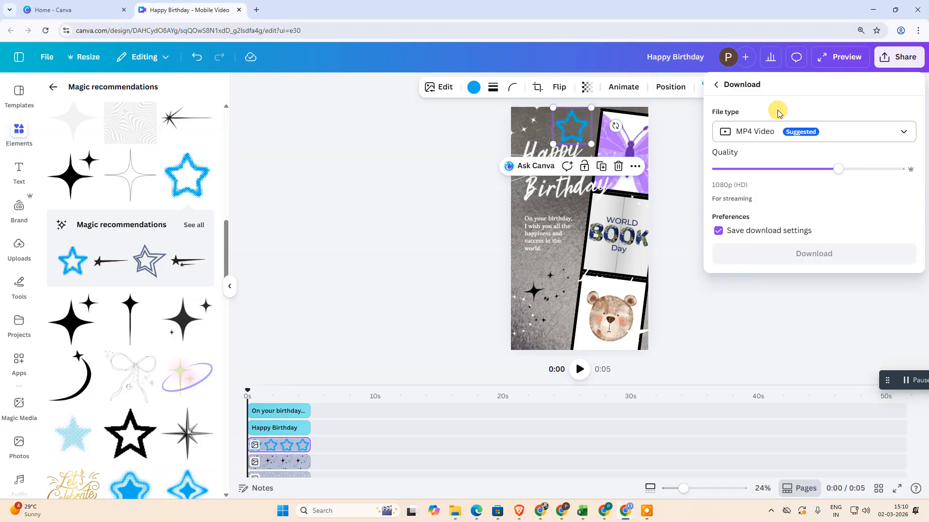
left_click(756, 131)
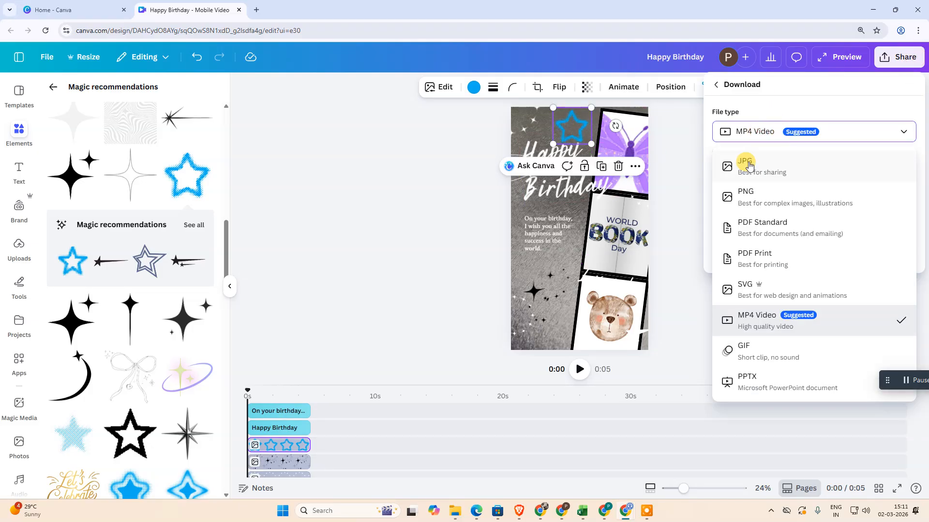
left_click(706, 97)
mouse_move(852, 171)
left_mouse_down()
mouse_move(772, 171)
mouse_move(841, 170)
left_mouse_up()
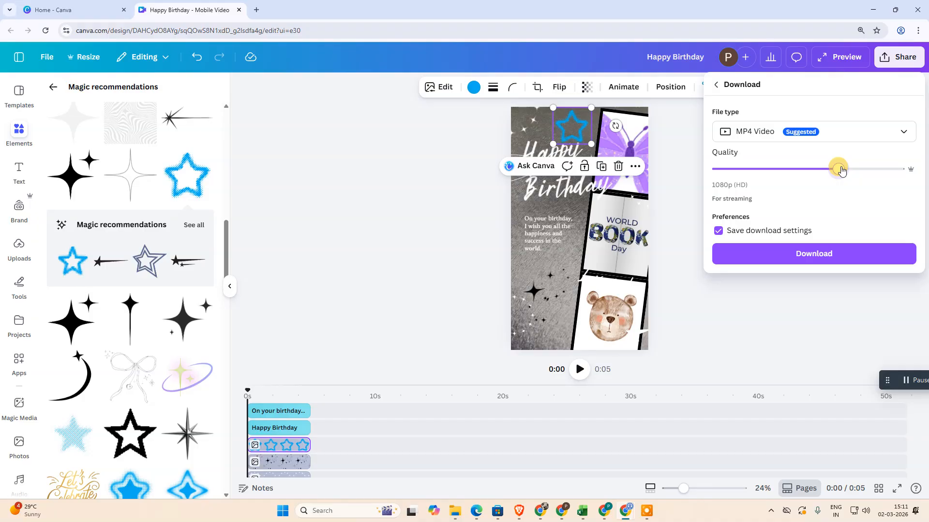
left_click_drag(841, 171, 776, 170)
left_click(784, 254)
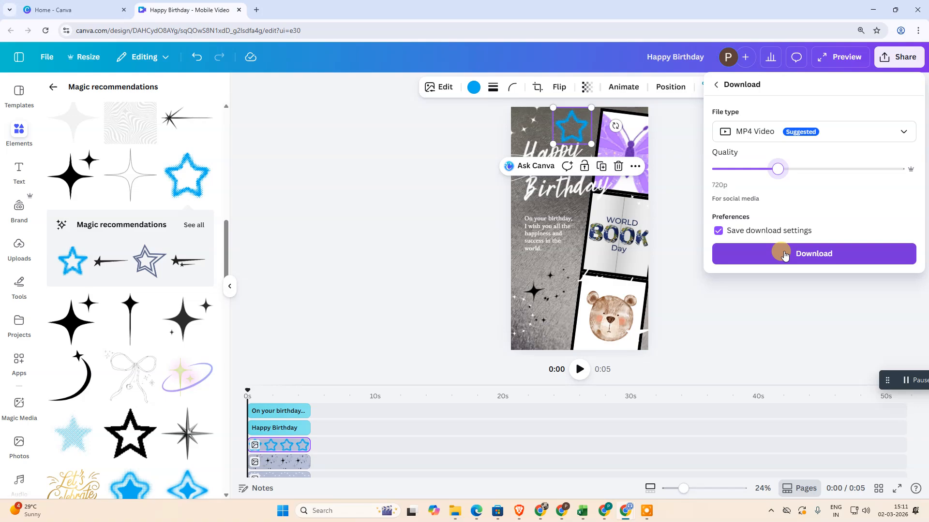
left_click(798, 258)
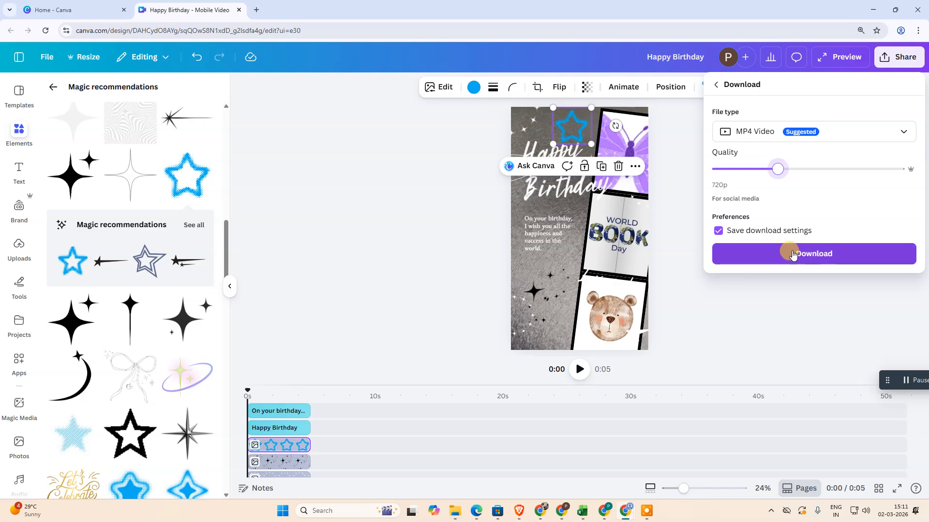
Step: Create a blank Instagram Reel design from the social media formats on the Canva home page, and return to that page
left_click(65, 7)
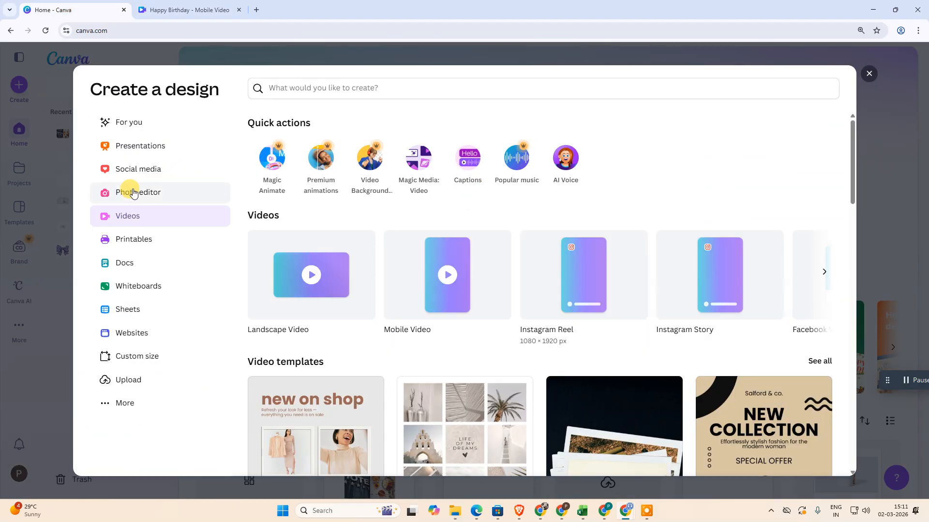
left_click(138, 170)
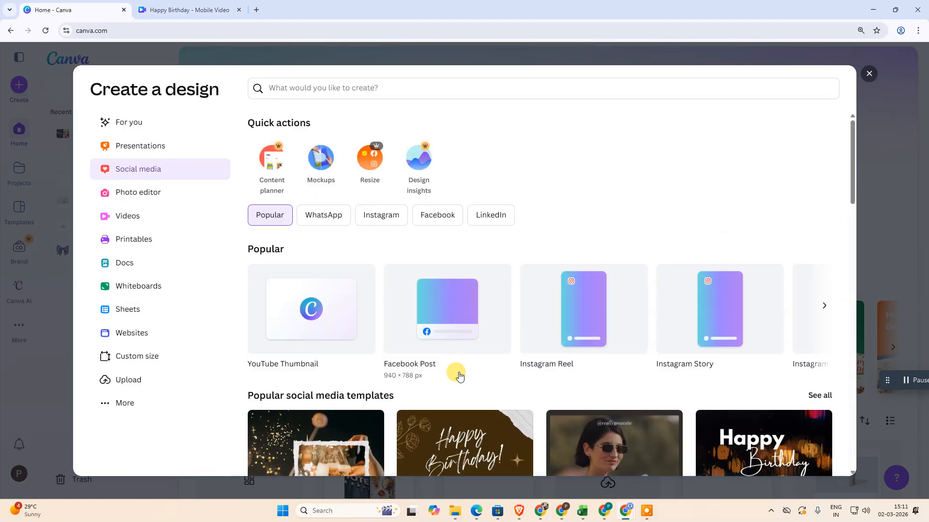
left_click(581, 313)
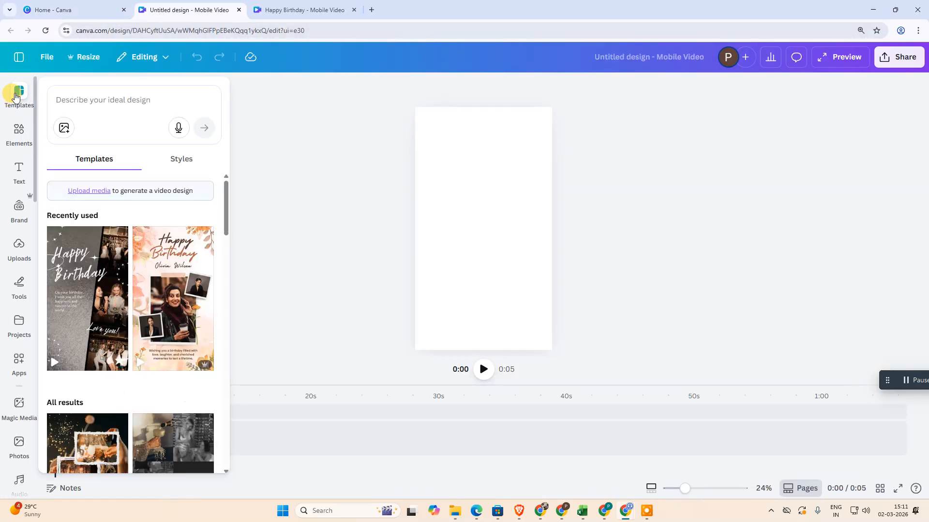
left_click(60, 12)
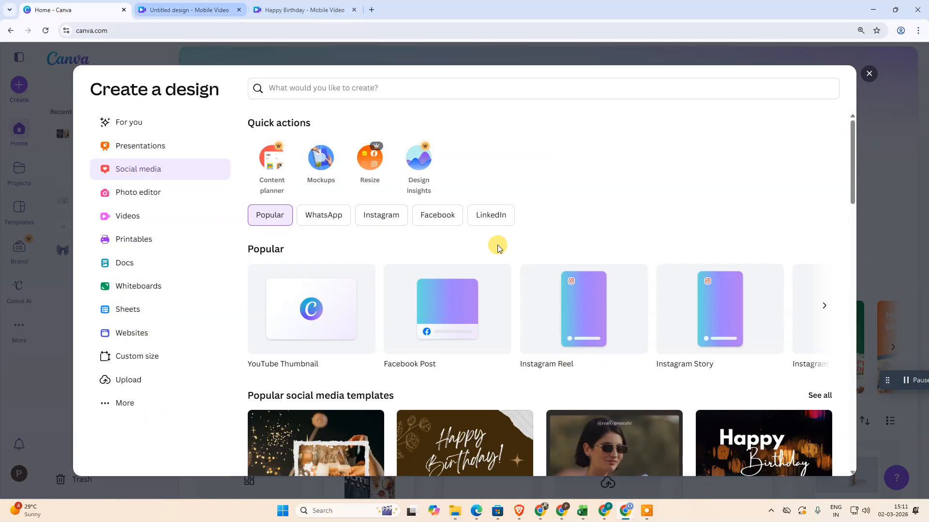
Step: Create a blank Instagram Post (4:5) design from the popular social media formats on the Canva home page
key("ctrl+Tab")
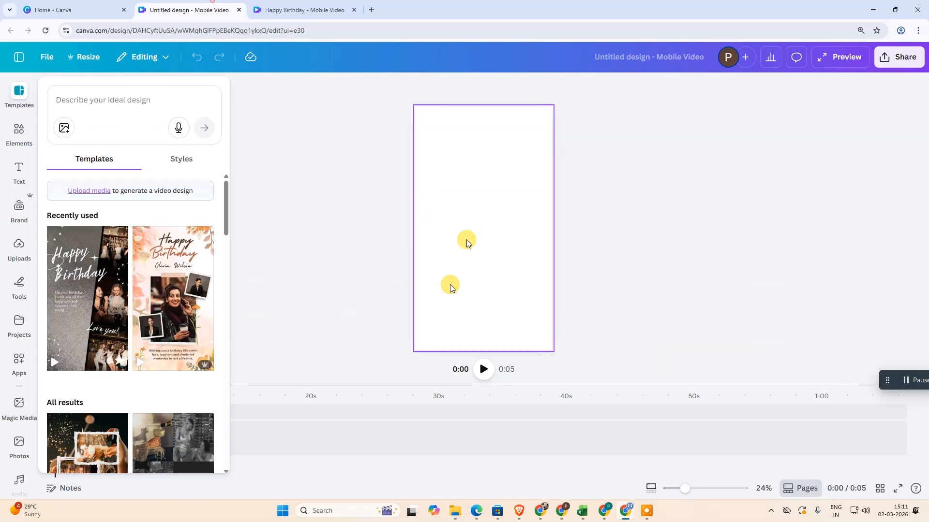
left_click(81, 6)
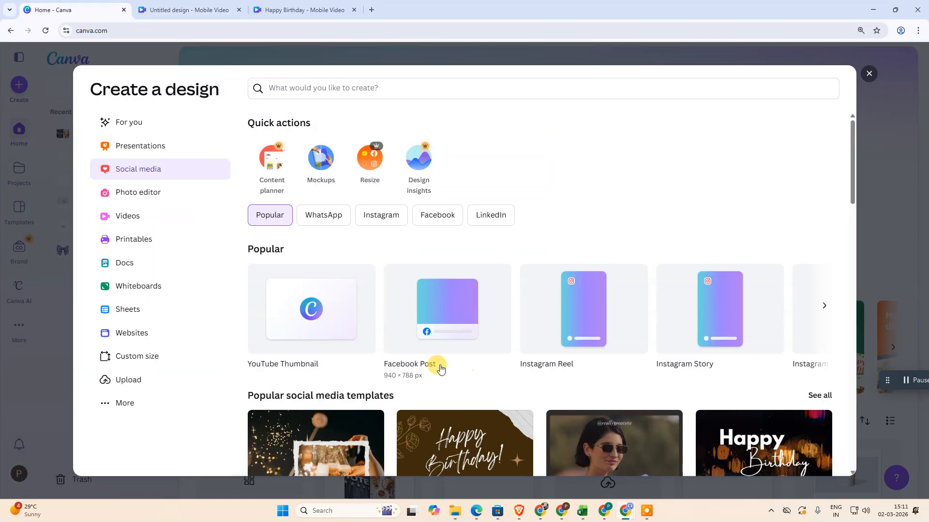
left_click(824, 311)
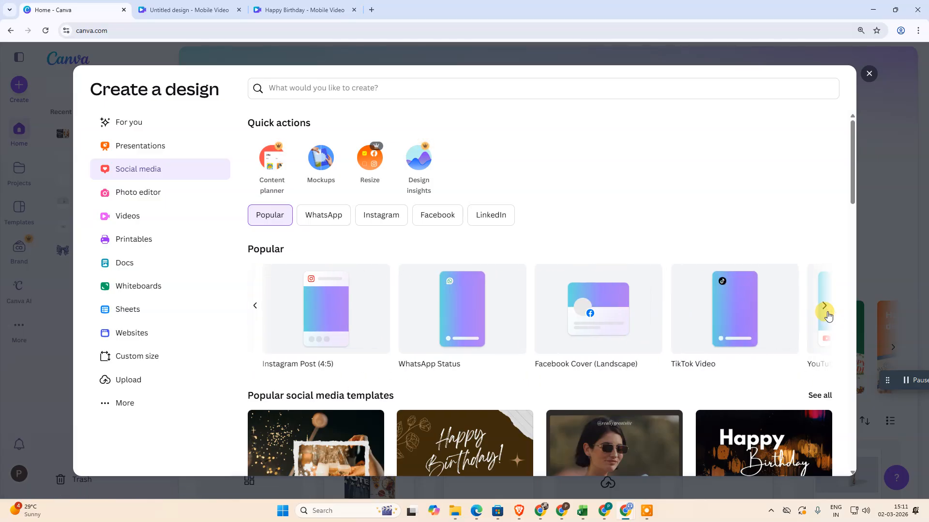
left_click(316, 333)
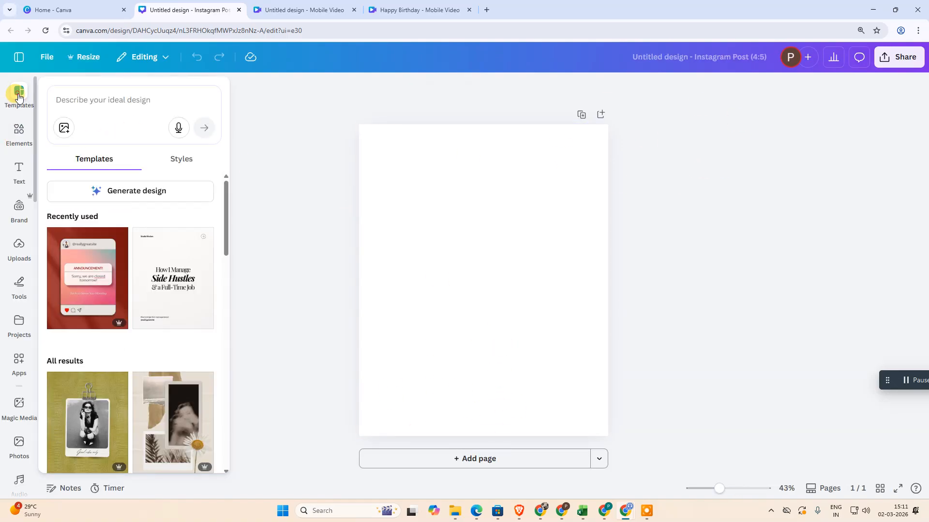
Step: Search the templates for "birthday wishes" and apply the black and gold Happy Birthday template with balloons to the page
left_click(121, 96)
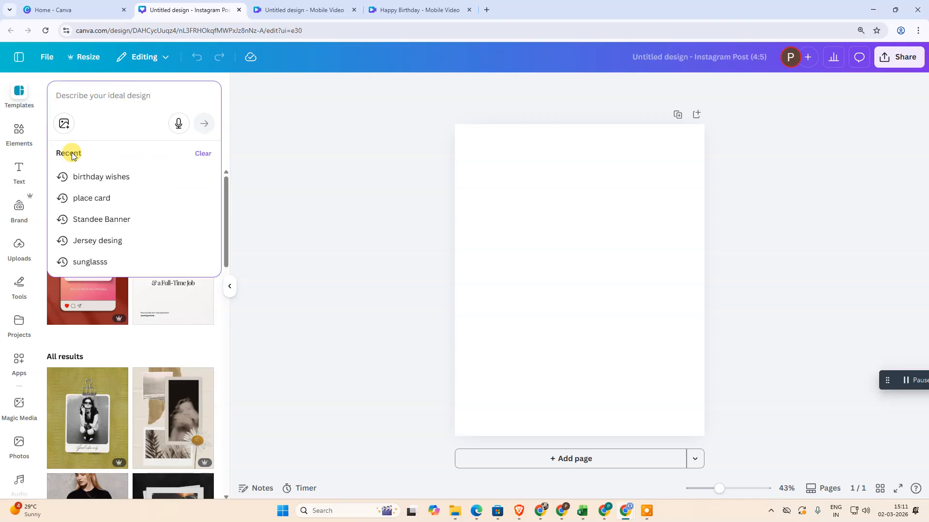
left_click(124, 176)
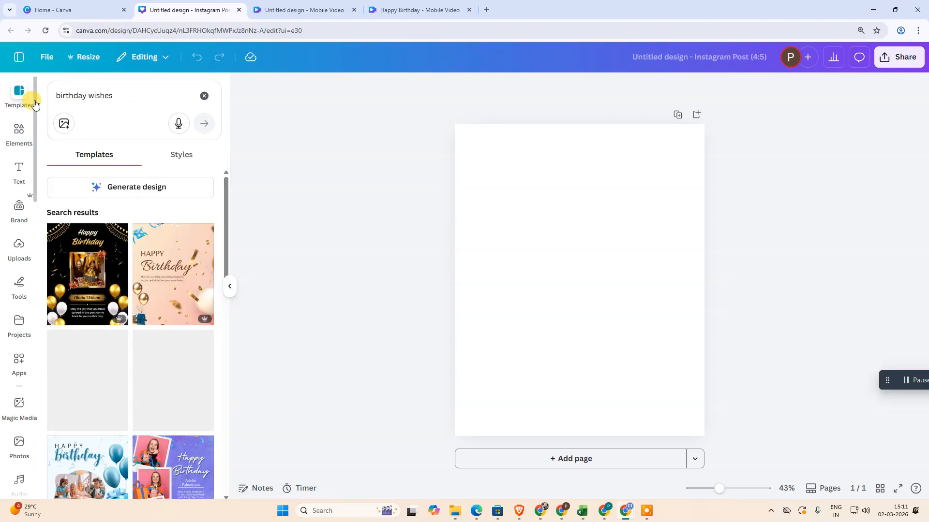
scroll(87, 312, "down", 1)
left_click_drag(80, 230, 570, 239)
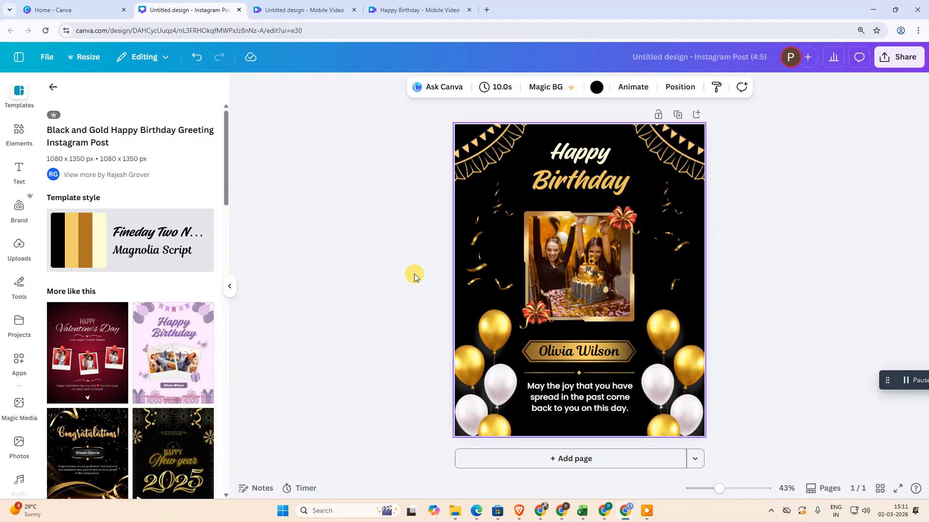
Step: Delete the sample party photo from the gold frame in the middle of the page
left_click(572, 165)
left_click(575, 240)
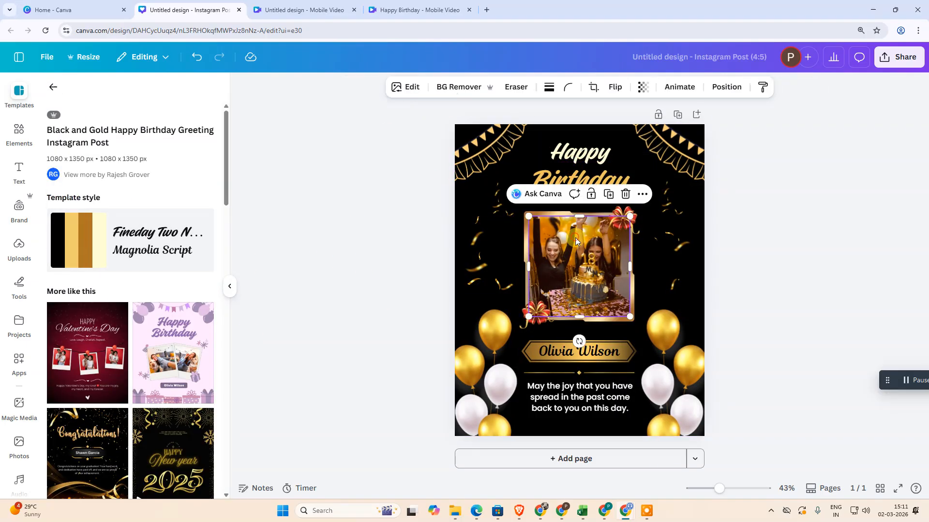
left_click(569, 360)
left_click(571, 259)
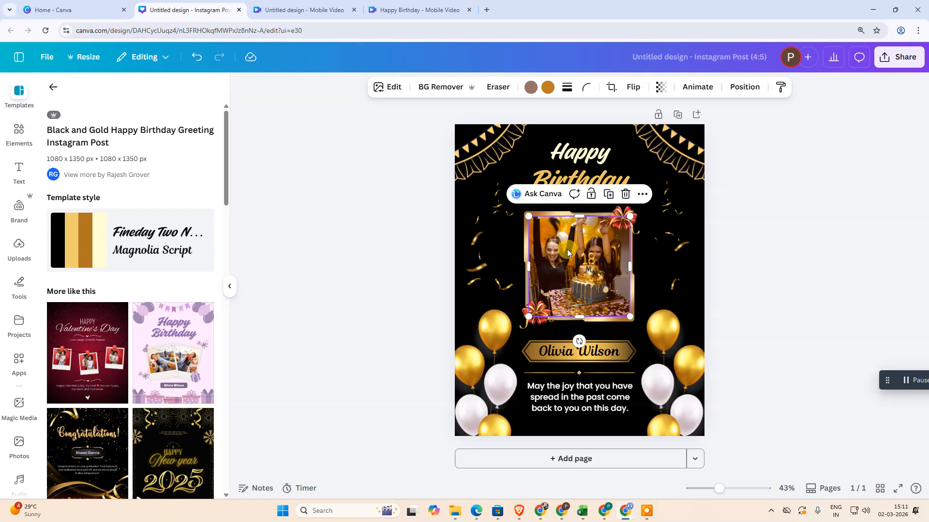
key("Delete")
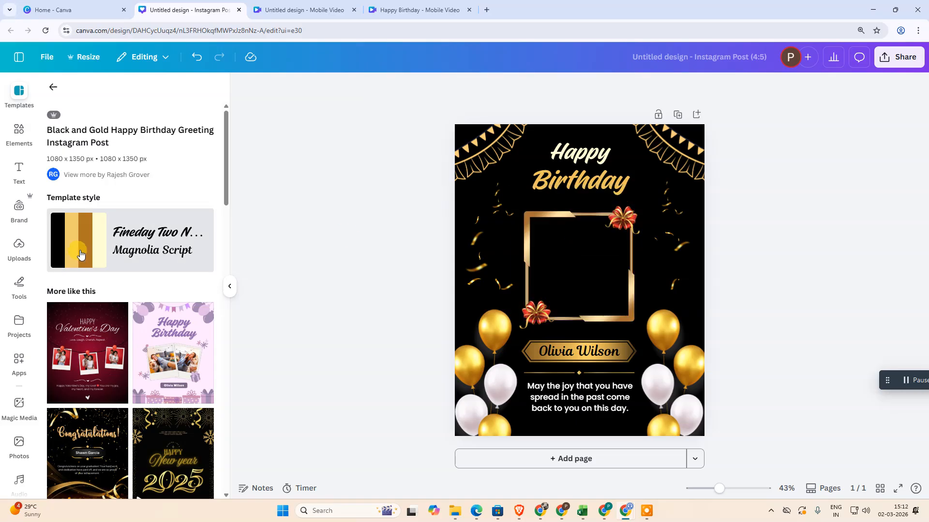
Step: Add the uploaded bear face image to the page, shrunk and positioned inside the empty gold frame
left_click(29, 249)
left_click_drag(160, 251, 552, 253)
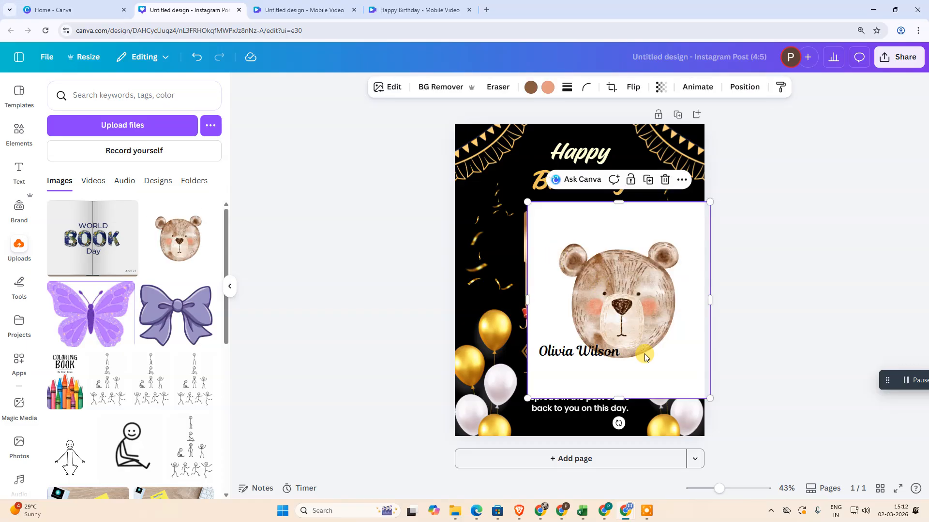
left_click_drag(714, 407, 602, 336)
left_click_drag(634, 214, 604, 236)
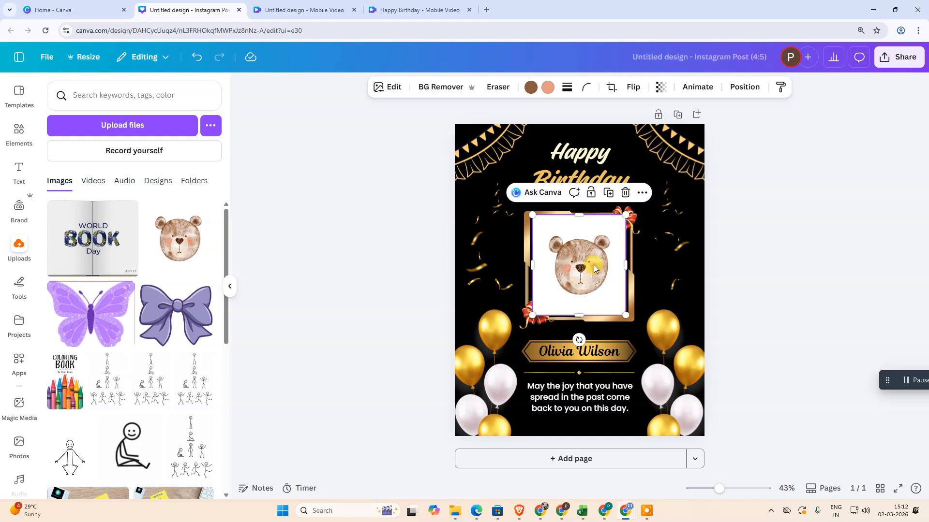
Step: Move the bear image down the layer order to sit beneath the gold frame, just above the black background
left_click(745, 87)
left_click(175, 113)
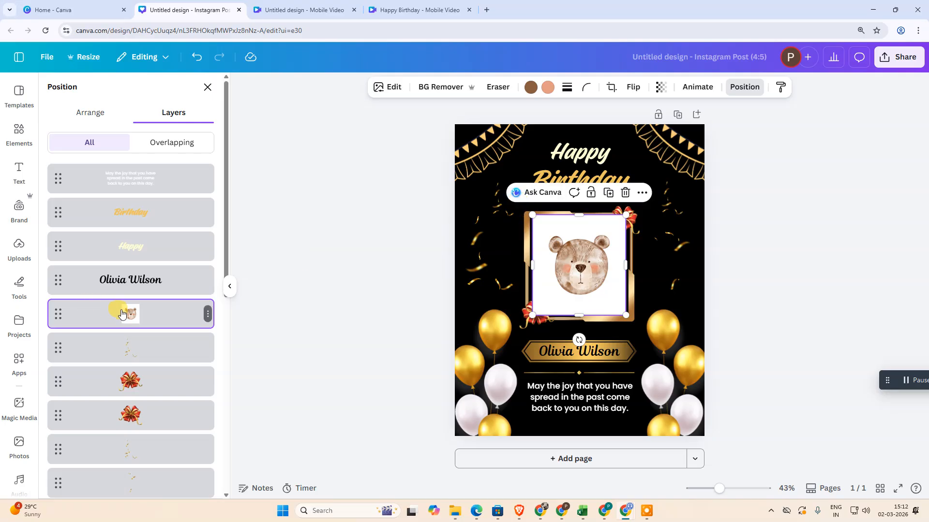
scroll(126, 319, "down", 10)
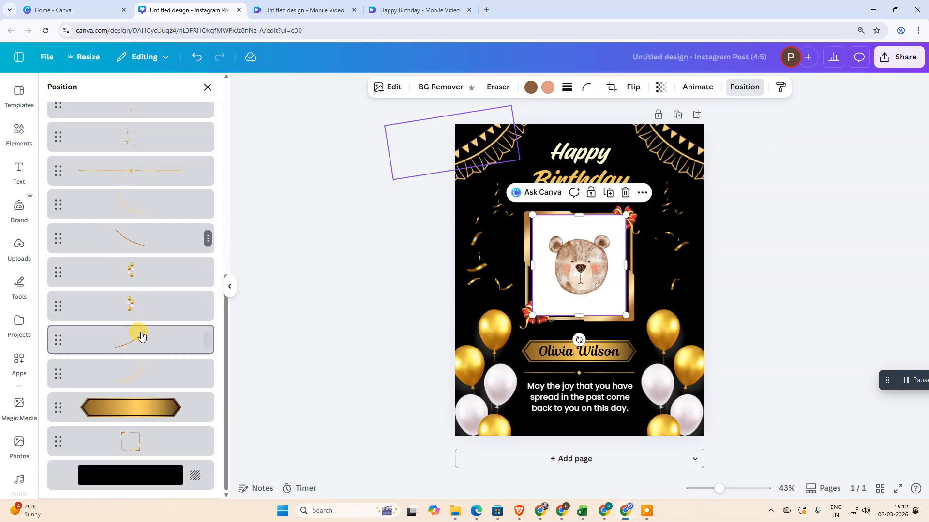
scroll(138, 387, "up", 10)
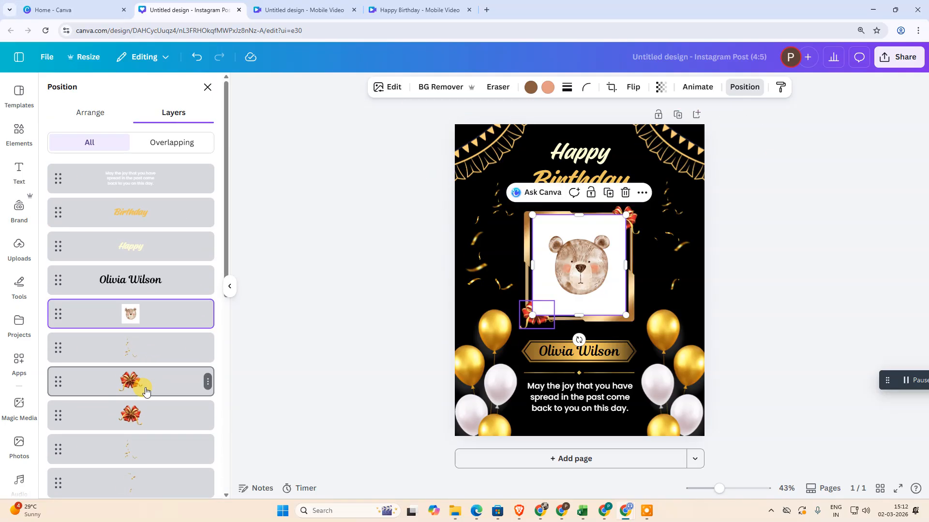
left_click_drag(122, 320, 141, 416)
scroll(148, 315, "down", 4)
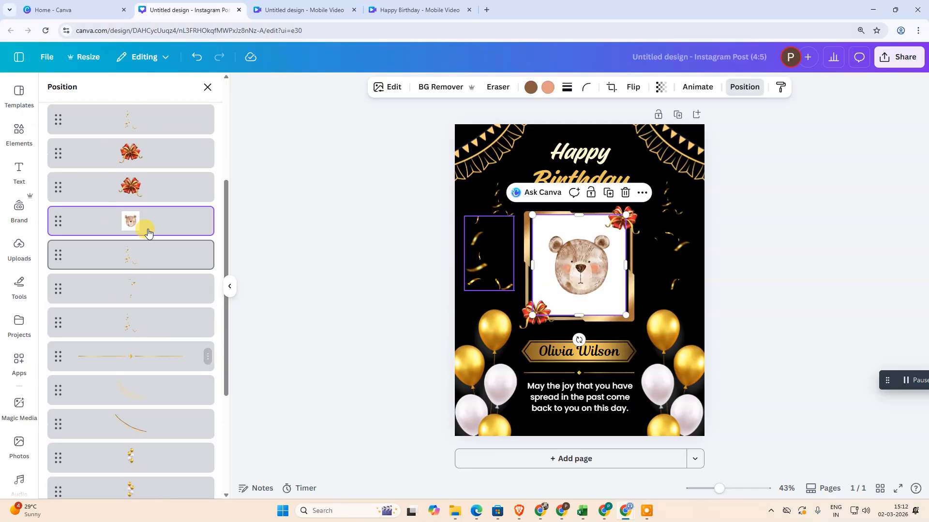
left_click_drag(152, 235, 149, 394)
scroll(162, 357, "down", 3)
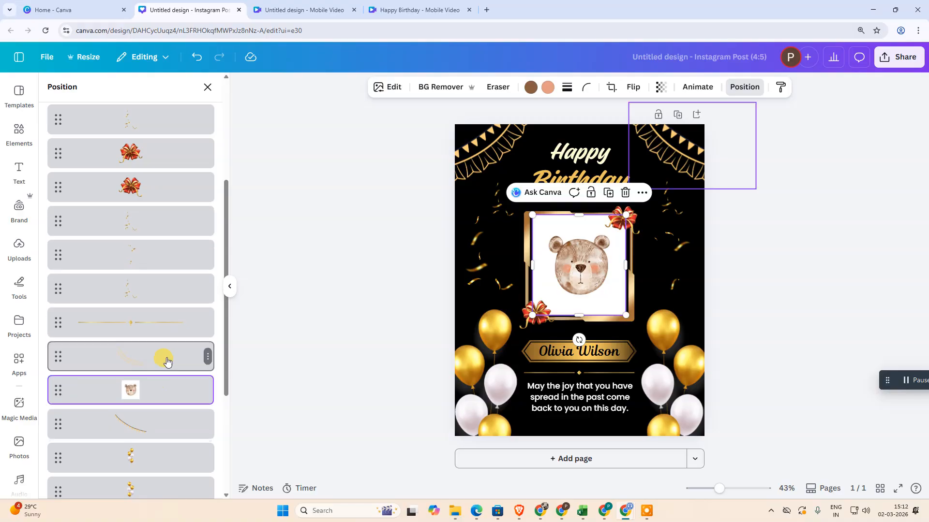
left_click_drag(158, 246, 160, 411)
scroll(163, 372, "down", 1)
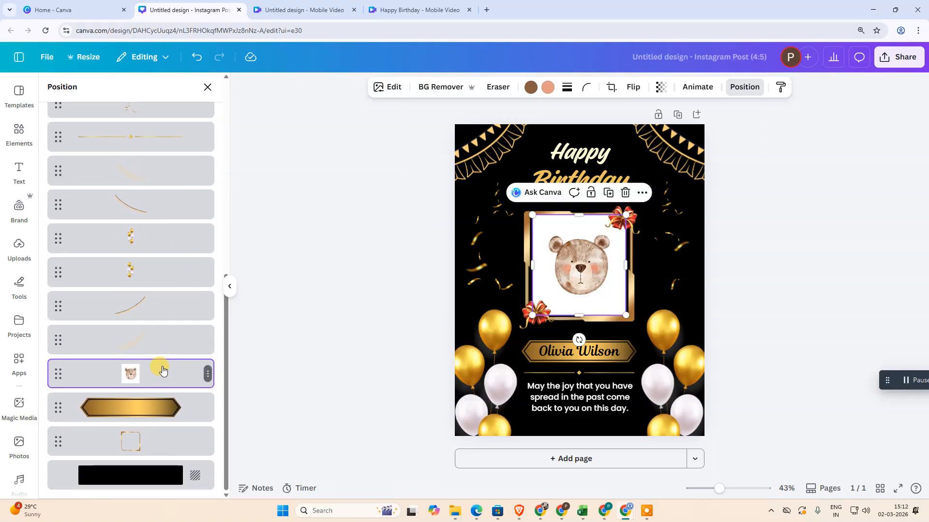
left_click_drag(163, 372, 146, 416)
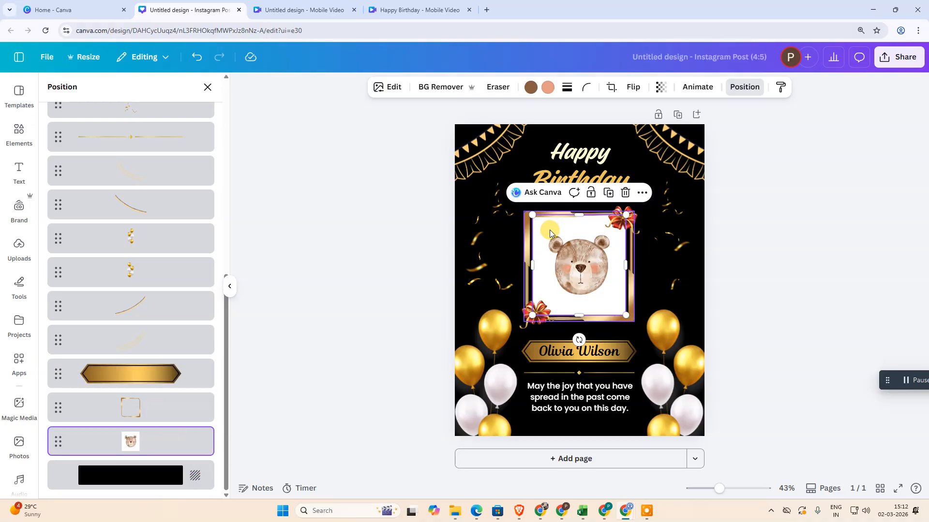
Step: Widen the bear image on both sides to fill the gold frame, and deselect it
left_click_drag(627, 264, 631, 264)
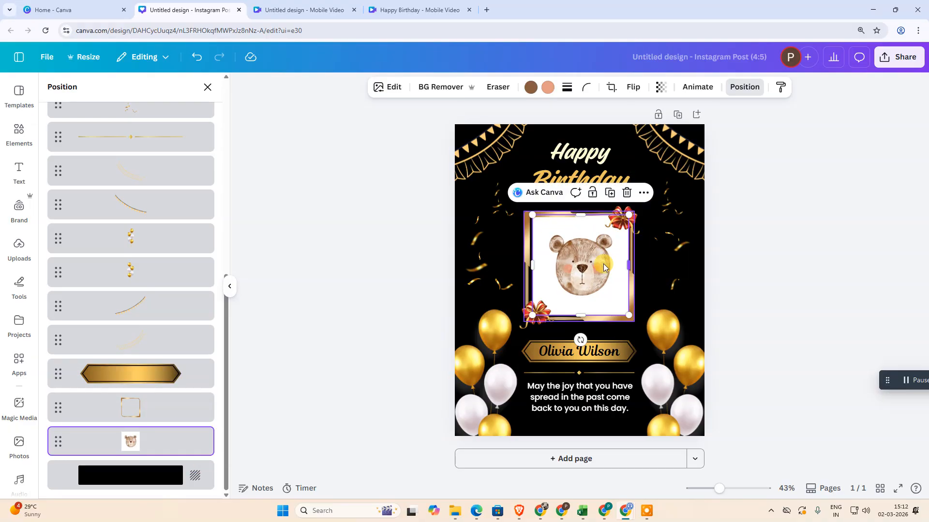
left_click_drag(532, 267, 526, 267)
left_click(797, 240)
left_click(837, 244)
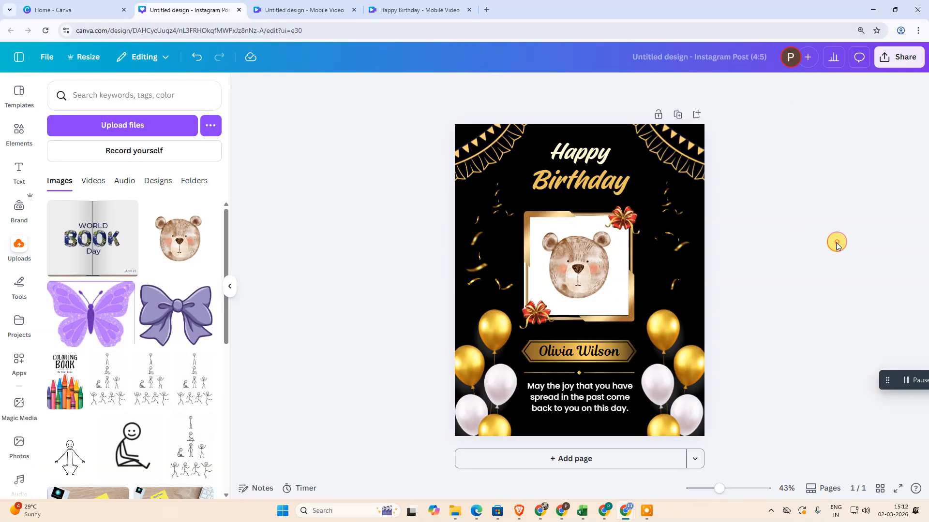
Step: Review the file types available for downloading the Instagram post, and close the download options
left_click(899, 57)
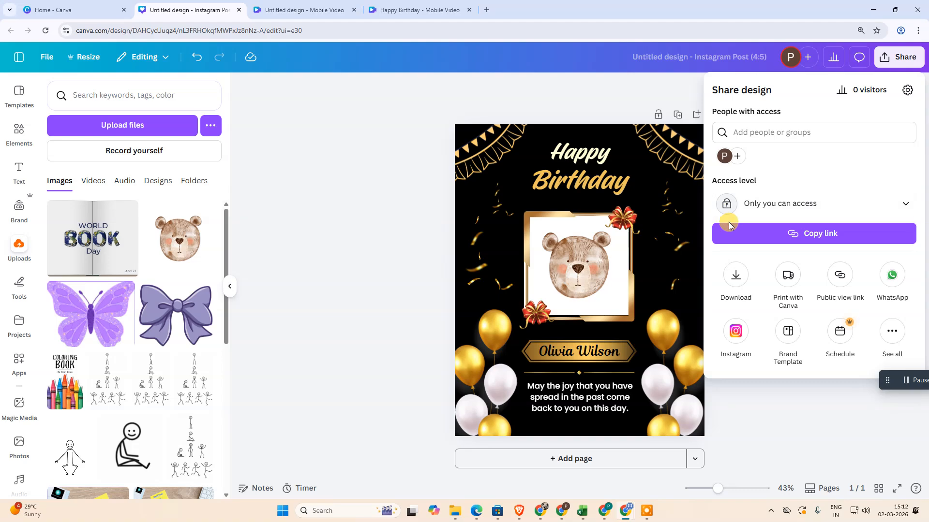
left_click(735, 275)
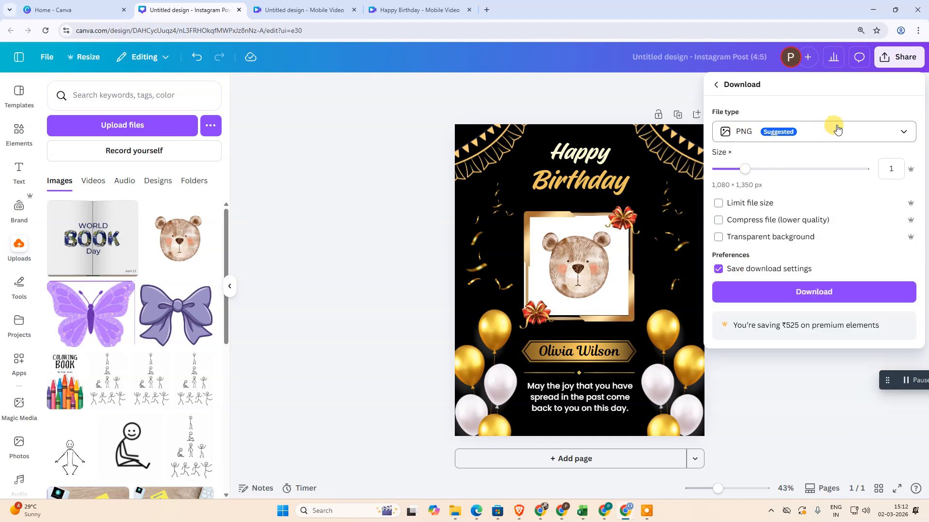
left_click(837, 129)
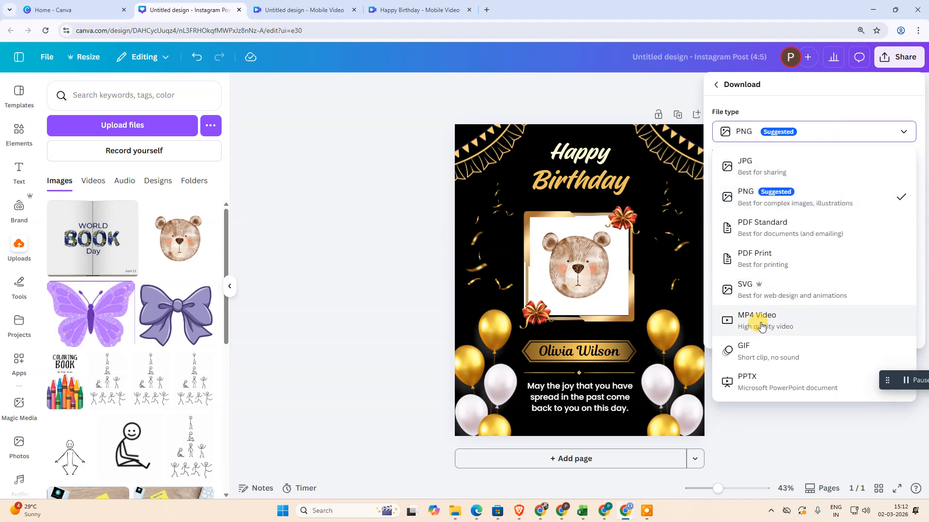
left_click(359, 214)
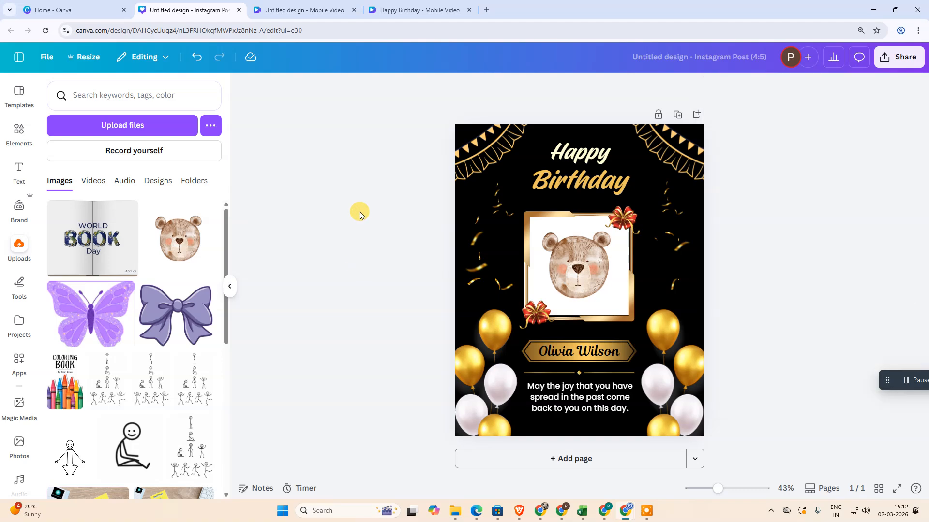